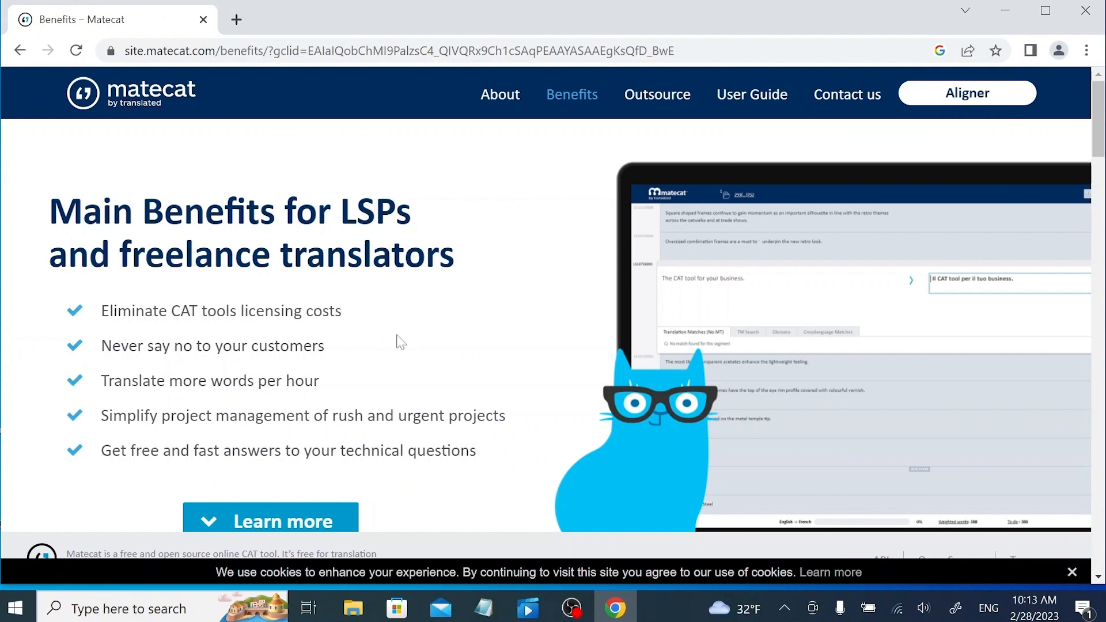
Scroll to the end of the Benefits page and launch the translation tool with 'Use it now!'.
{"action": "scroll", "coordinate": [397, 341], "scroll_direction": "down", "scroll_amount": 16}
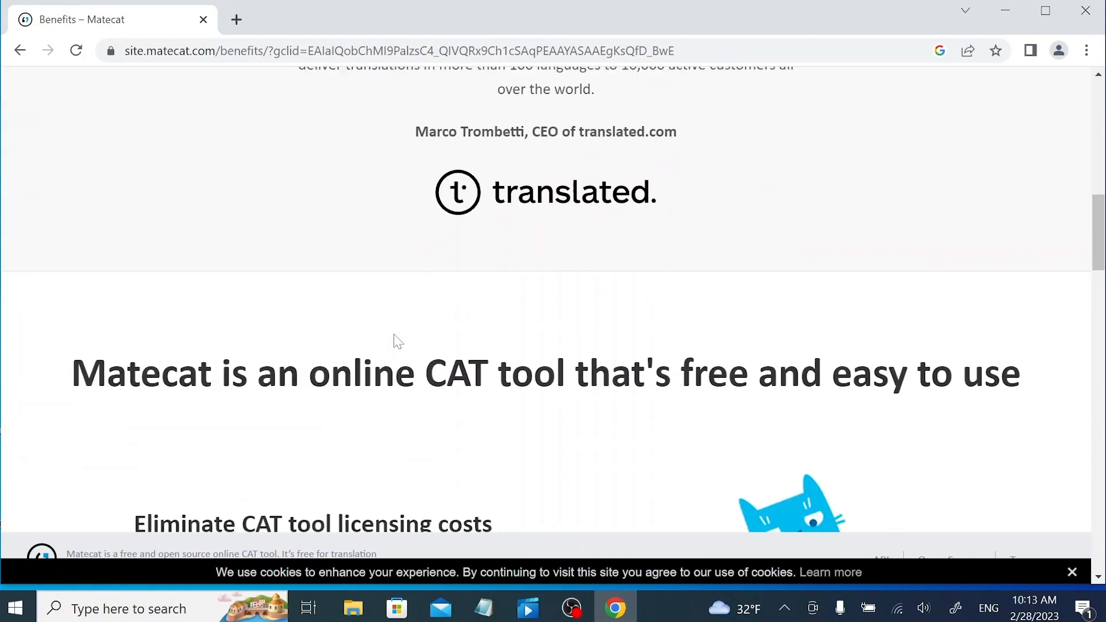
{"action": "scroll", "coordinate": [397, 340], "scroll_direction": "down", "scroll_amount": 20}
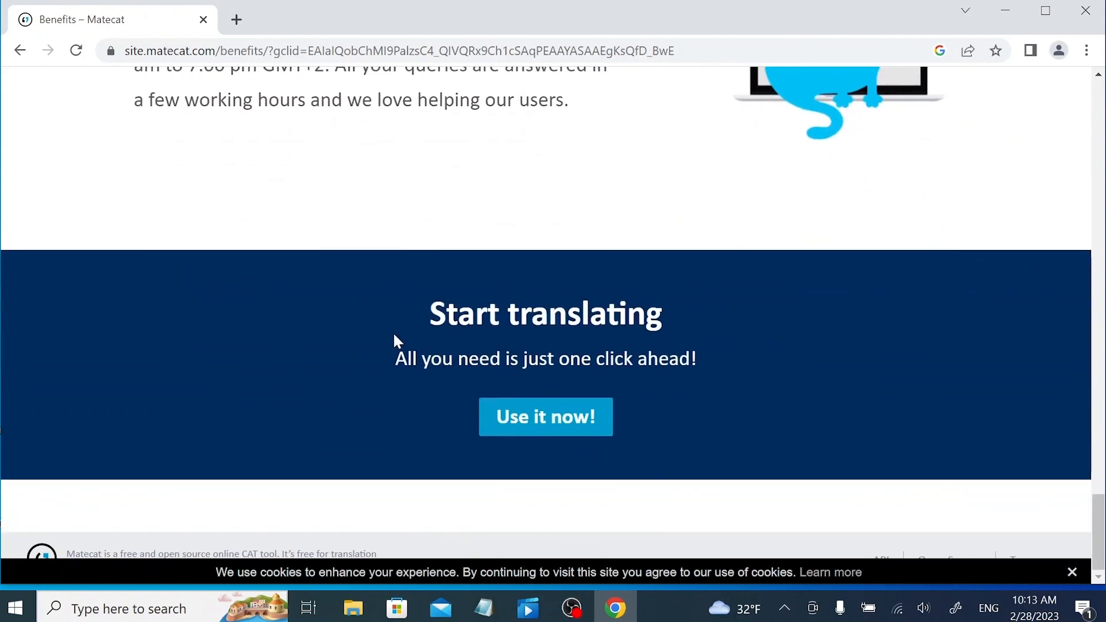
{"action": "left_click", "coordinate": [551, 430]}
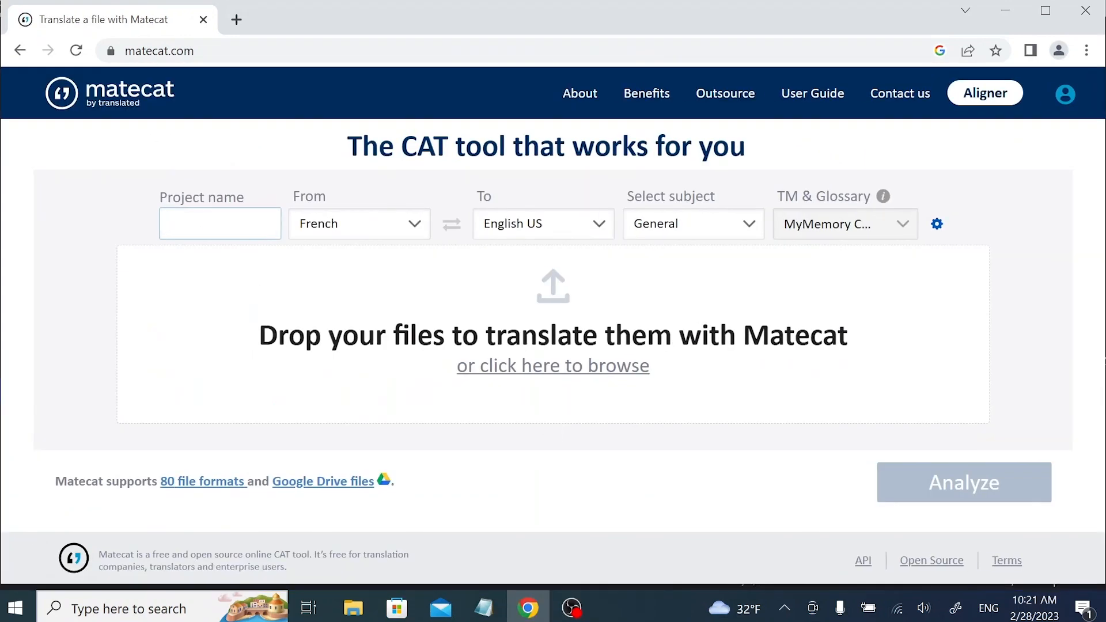
Name the project 'Text 1_menu' and set it to translate English US into Portuguese Brazil.
{"action": "type", "text": "Text"}
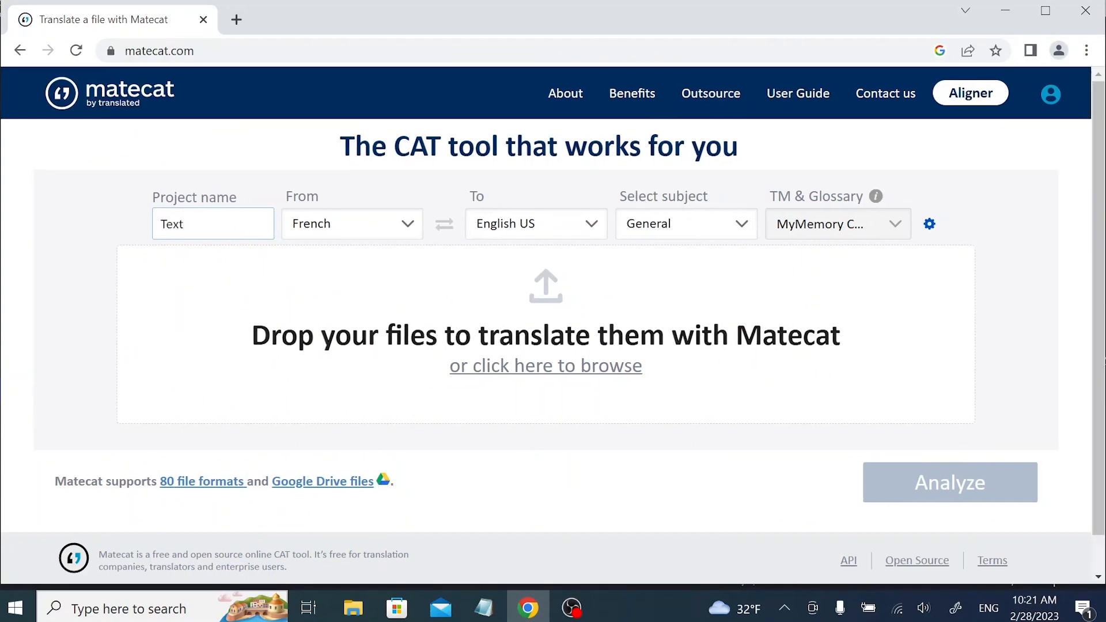
{"action": "type", "text": " 1_menu"}
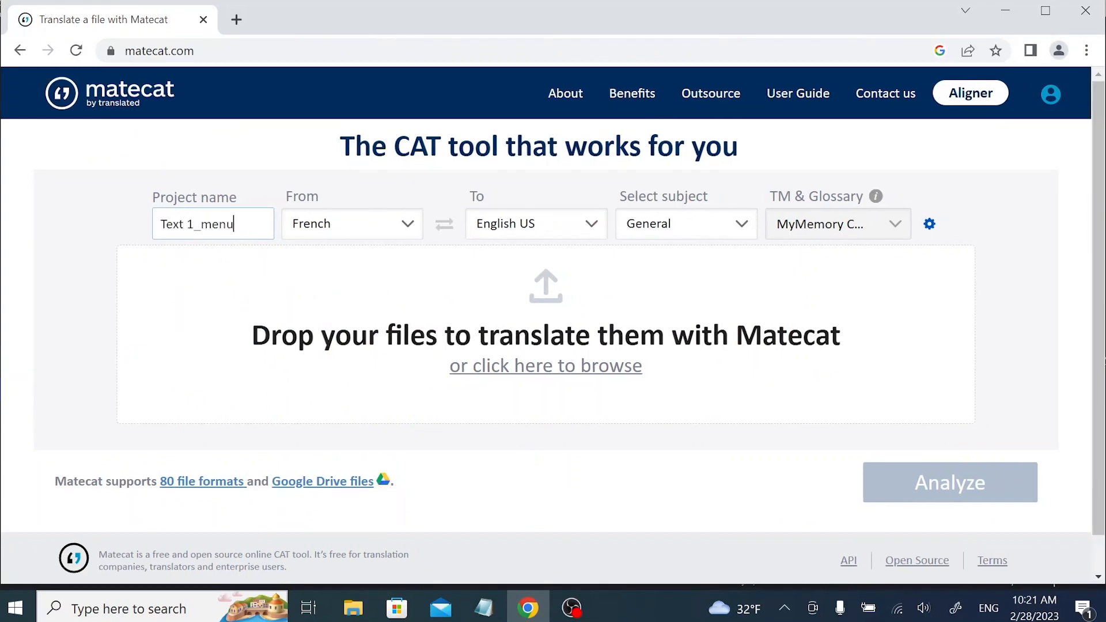
{"action": "left_click", "coordinate": [406, 227]}
{"action": "type", "text": "e"}
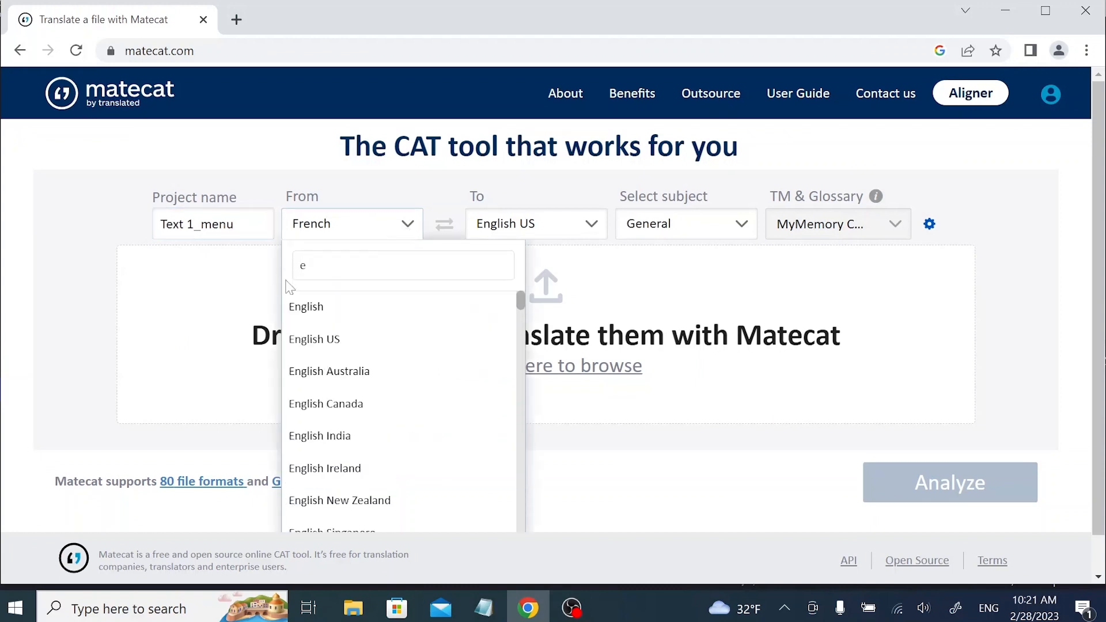
{"action": "left_click", "coordinate": [311, 339]}
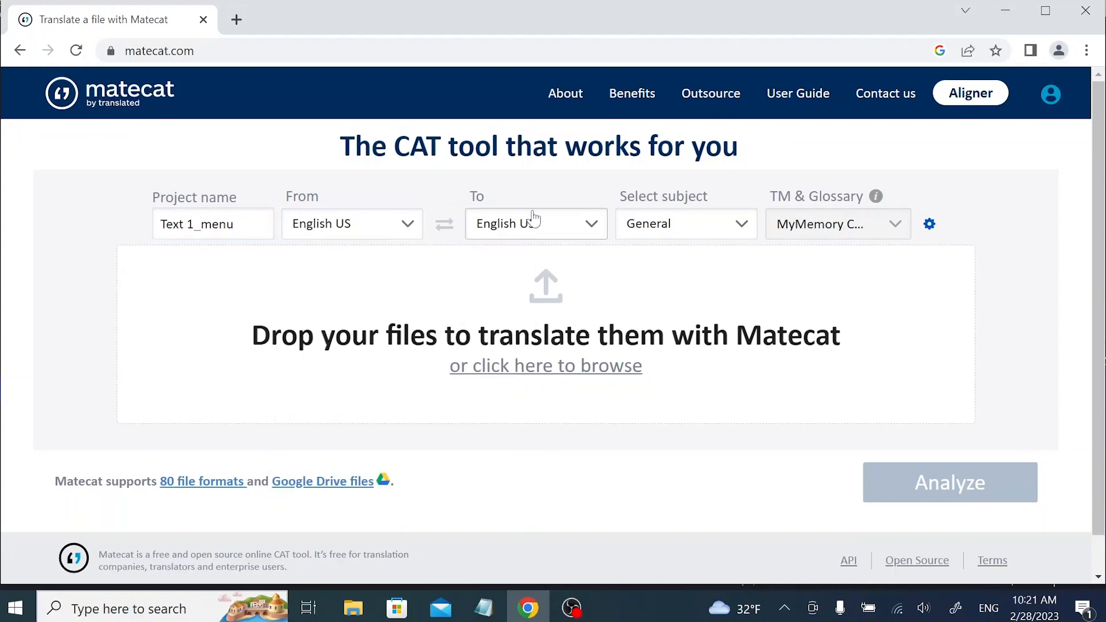
{"action": "left_click", "coordinate": [540, 227]}
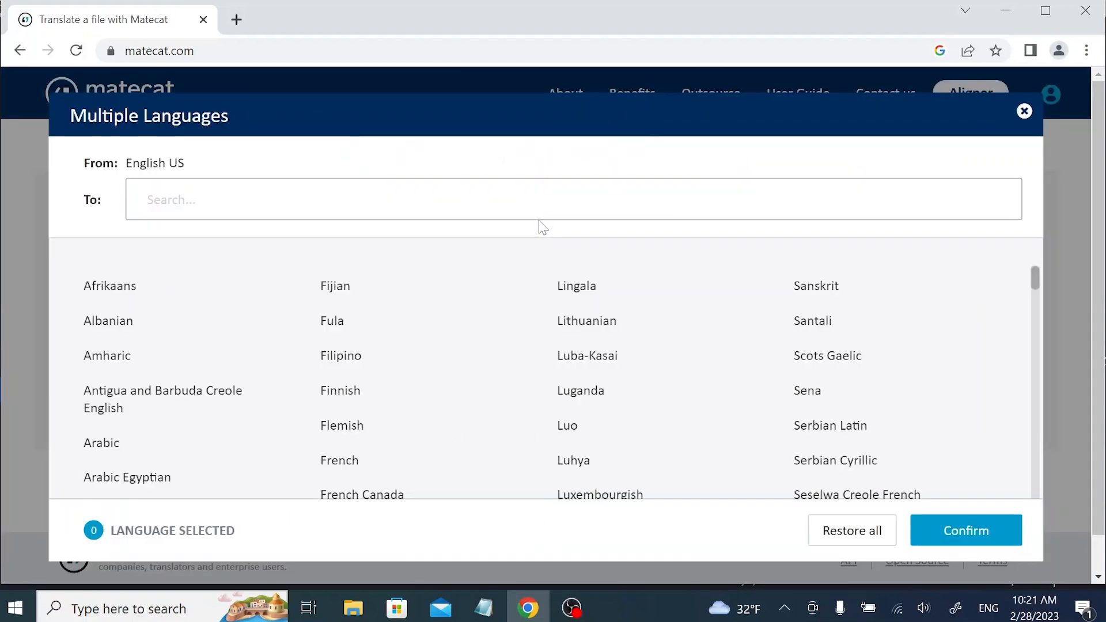
{"action": "type", "text": "portu"}
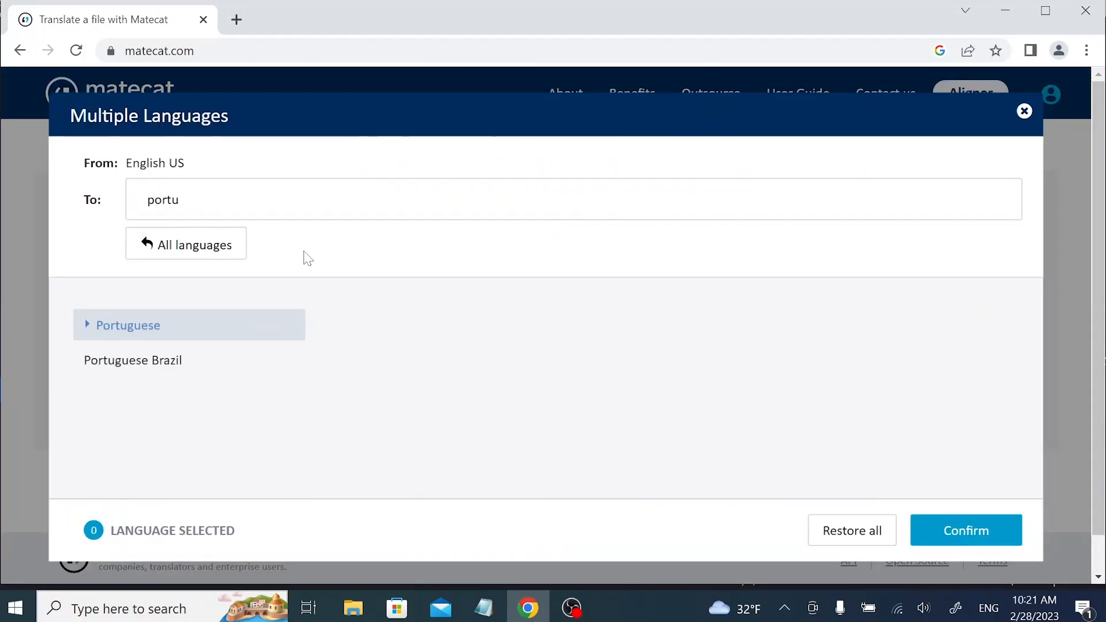
{"action": "left_click", "coordinate": [157, 360]}
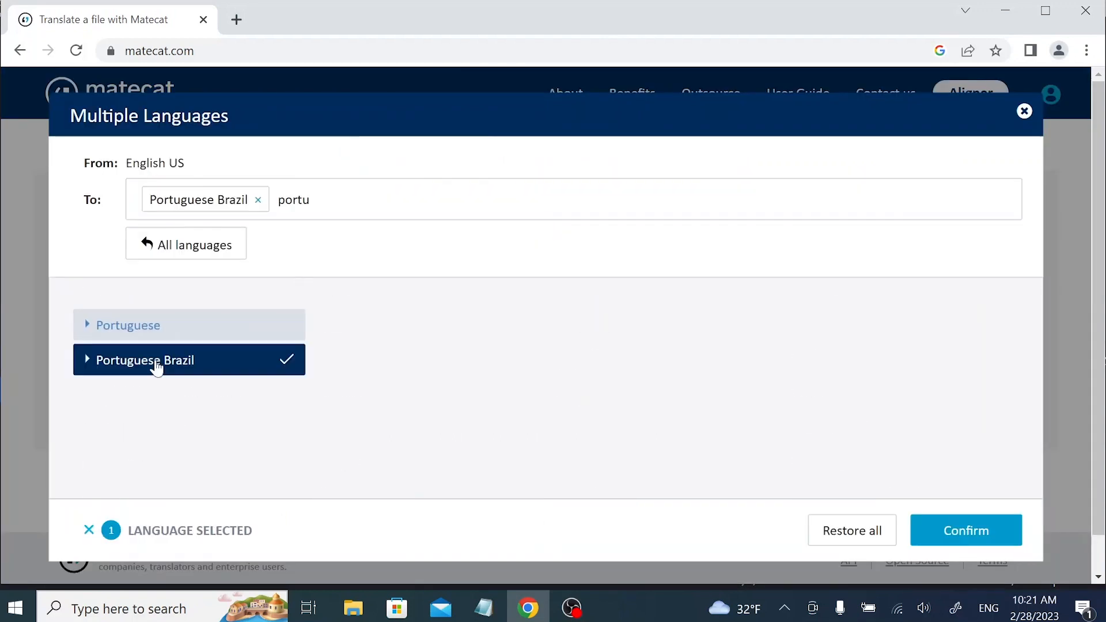
{"action": "left_click", "coordinate": [982, 539]}
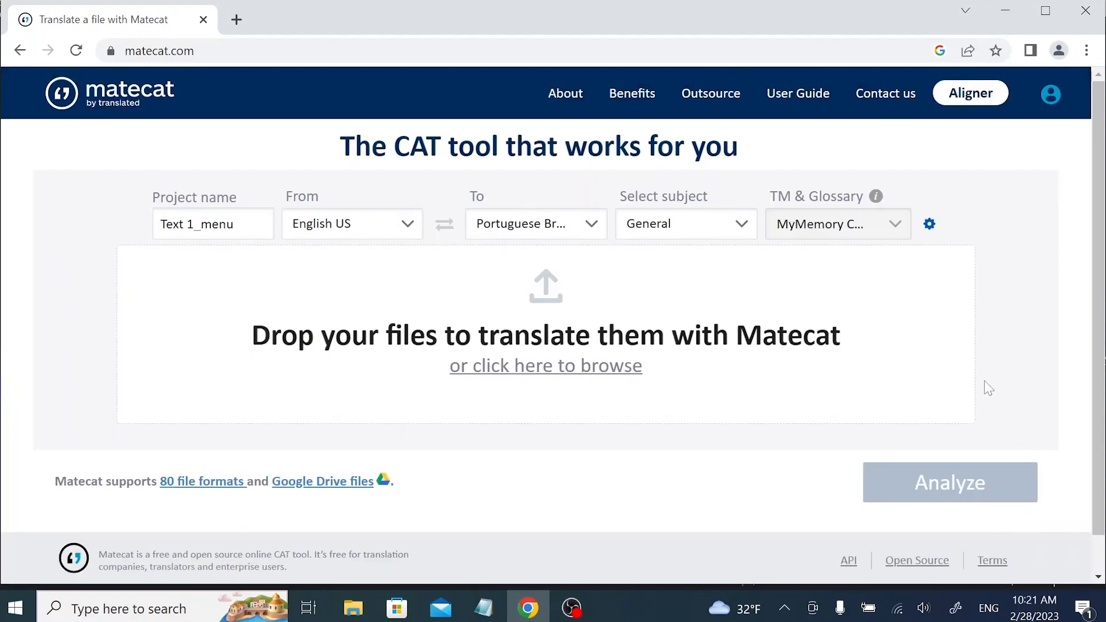
Keep the subject as General and open the file browser for upload.
{"action": "left_click", "coordinate": [741, 225]}
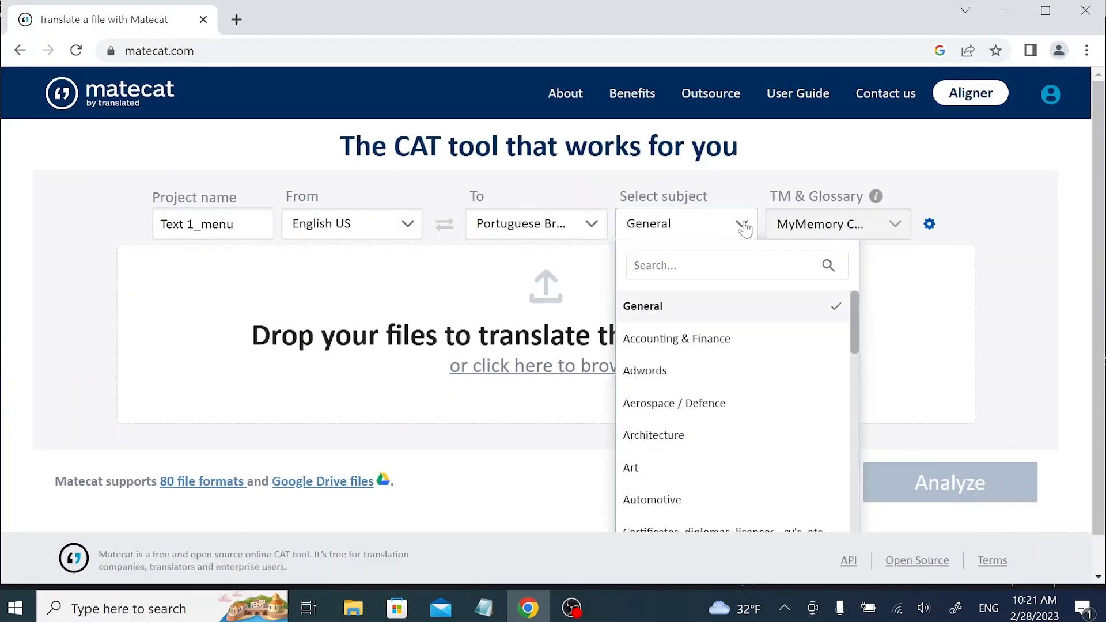
{"action": "type", "text": "f"}
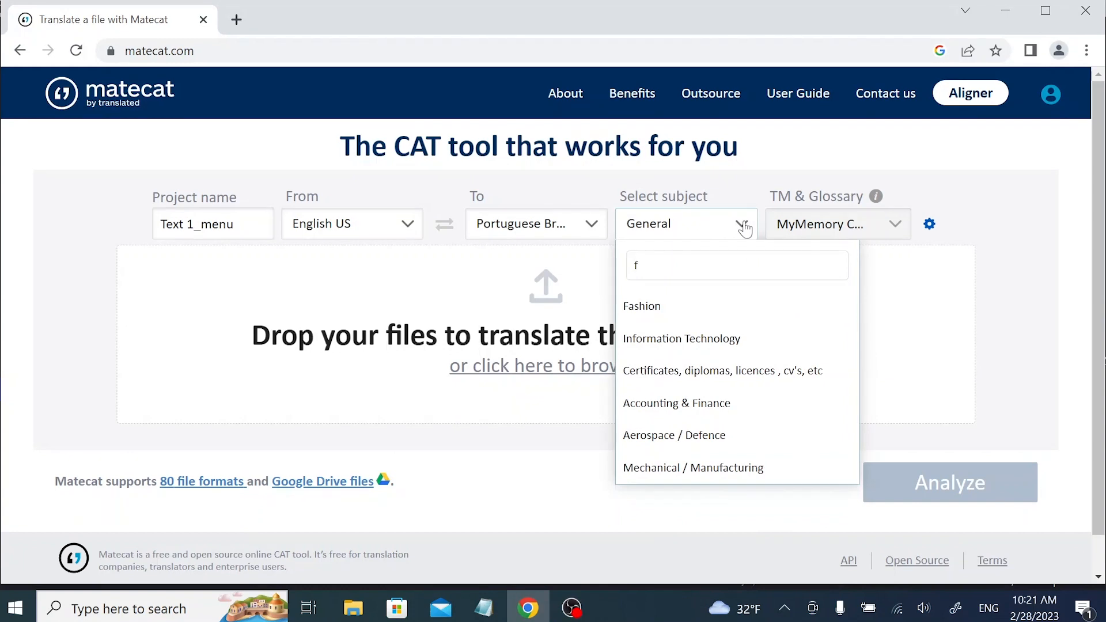
{"action": "type", "text": "ood"}
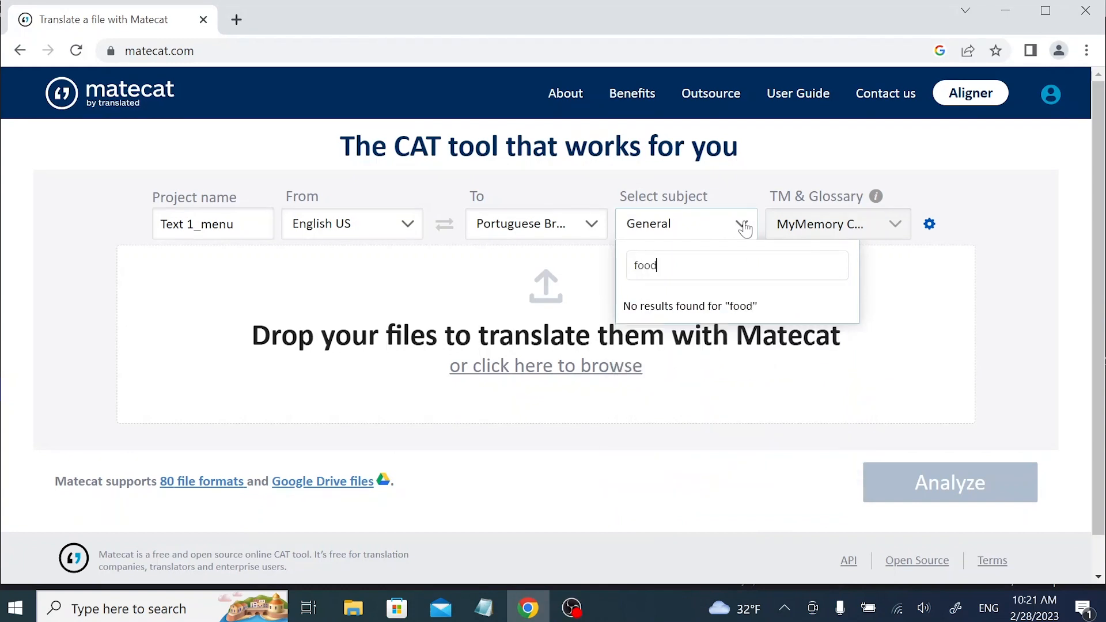
{"action": "left_click", "coordinate": [744, 228]}
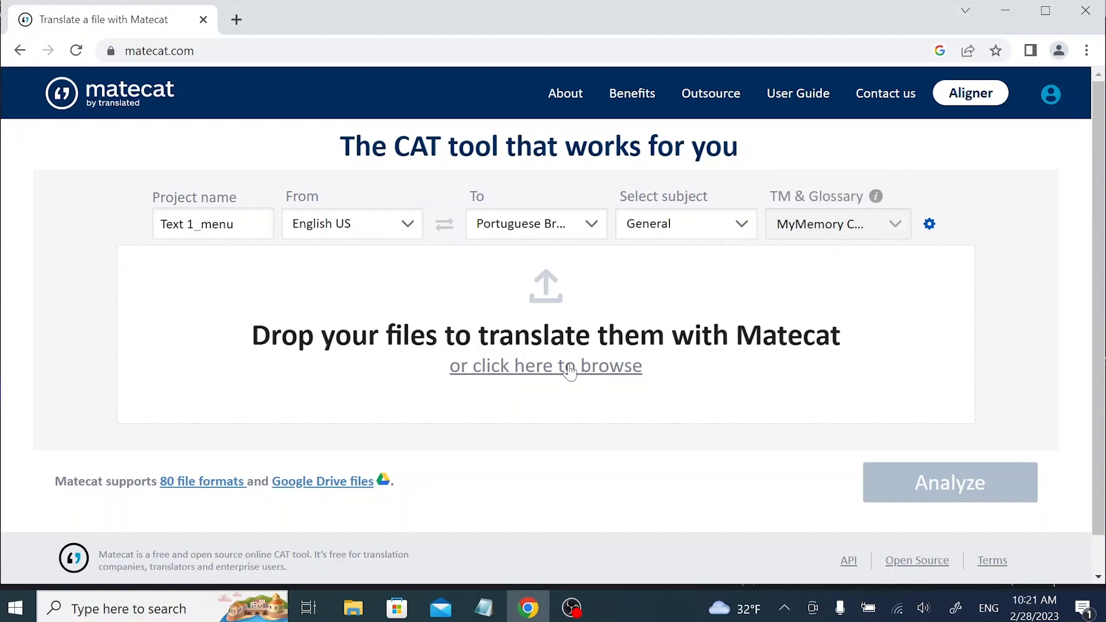
{"action": "left_click", "coordinate": [569, 369]}
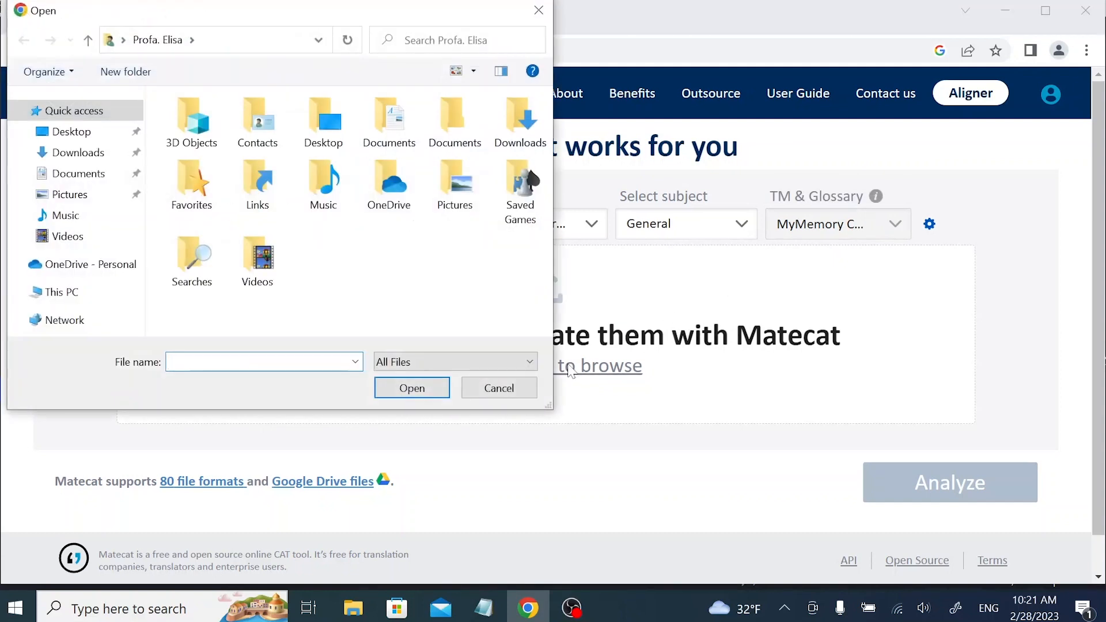
Upload 'Food Menu with text' from Documents, analyze it (585 words, 438 weighted), and open the job.
{"action": "left_click", "coordinate": [79, 174]}
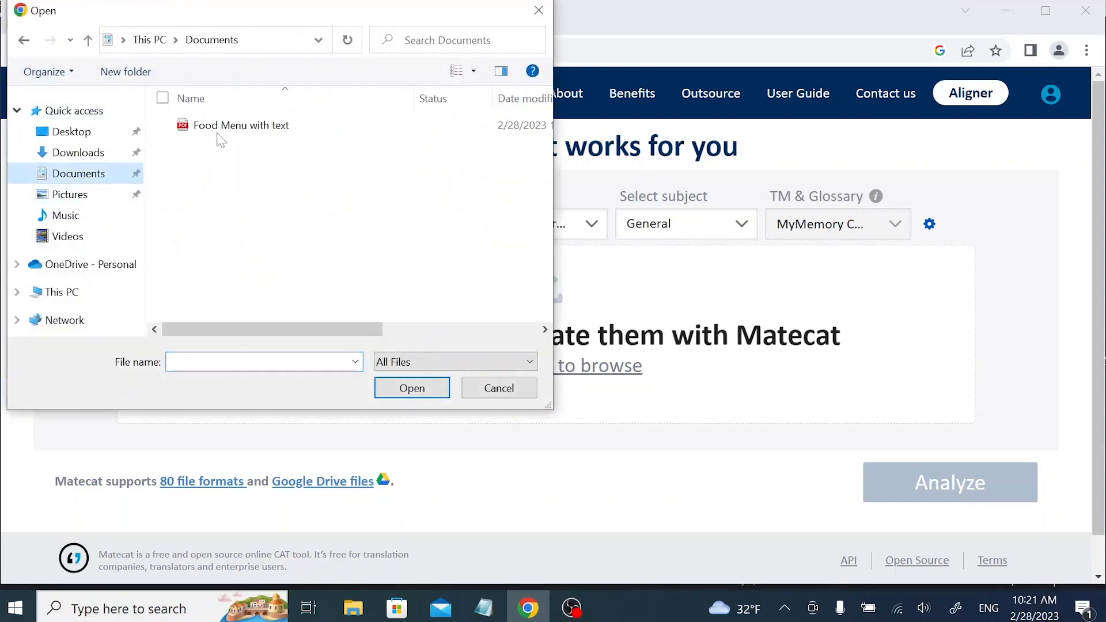
{"action": "left_click", "coordinate": [233, 125]}
{"action": "left_click", "coordinate": [420, 390]}
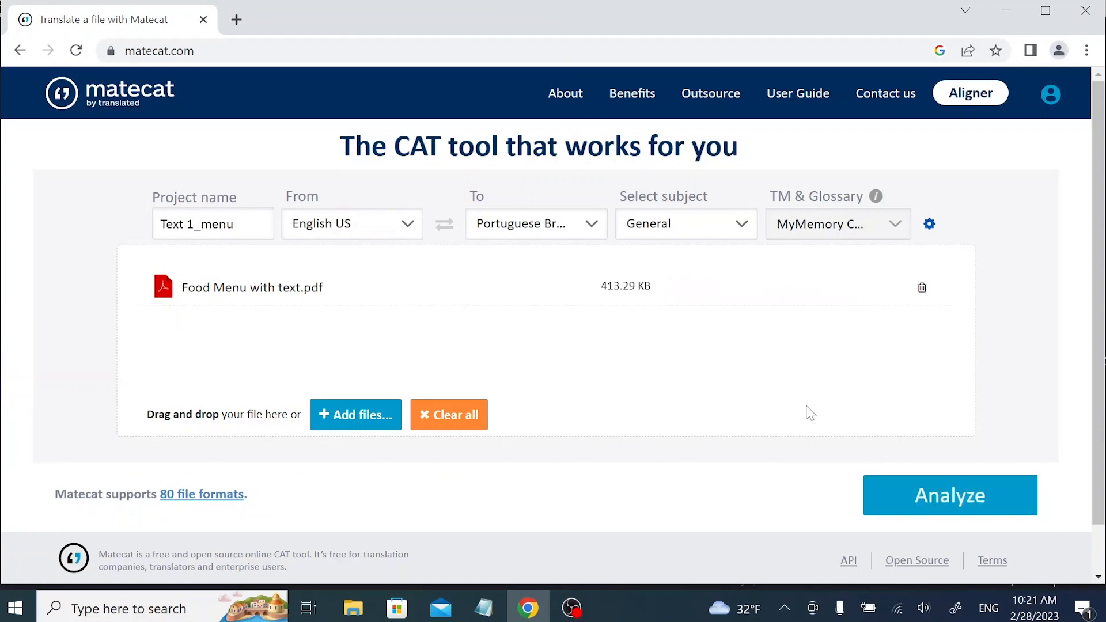
{"action": "left_click", "coordinate": [970, 499]}
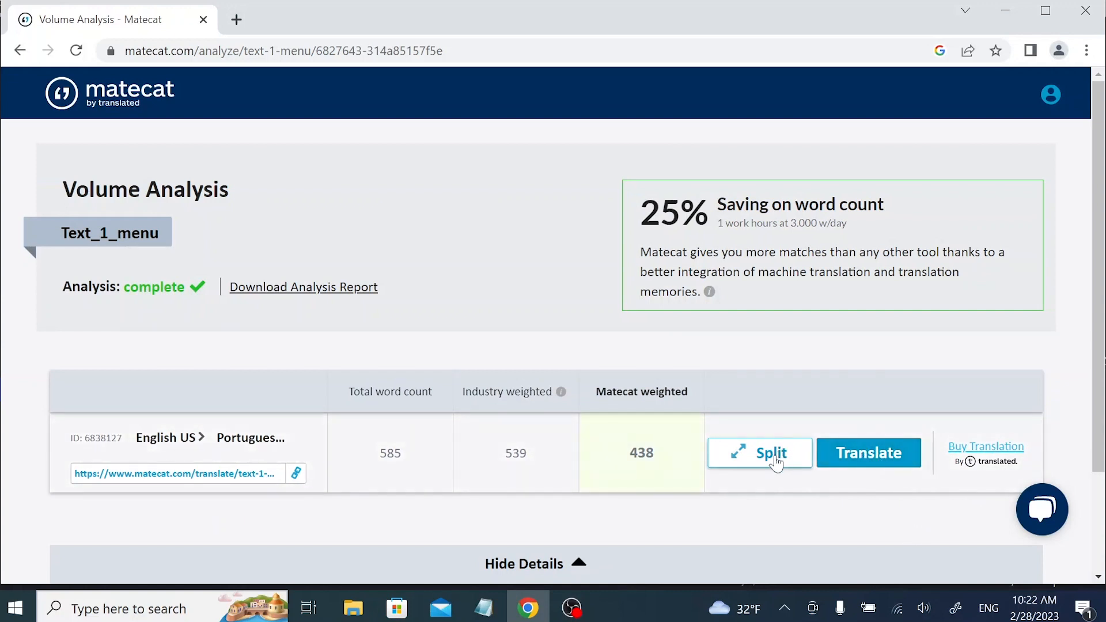
{"action": "left_click", "coordinate": [873, 463]}
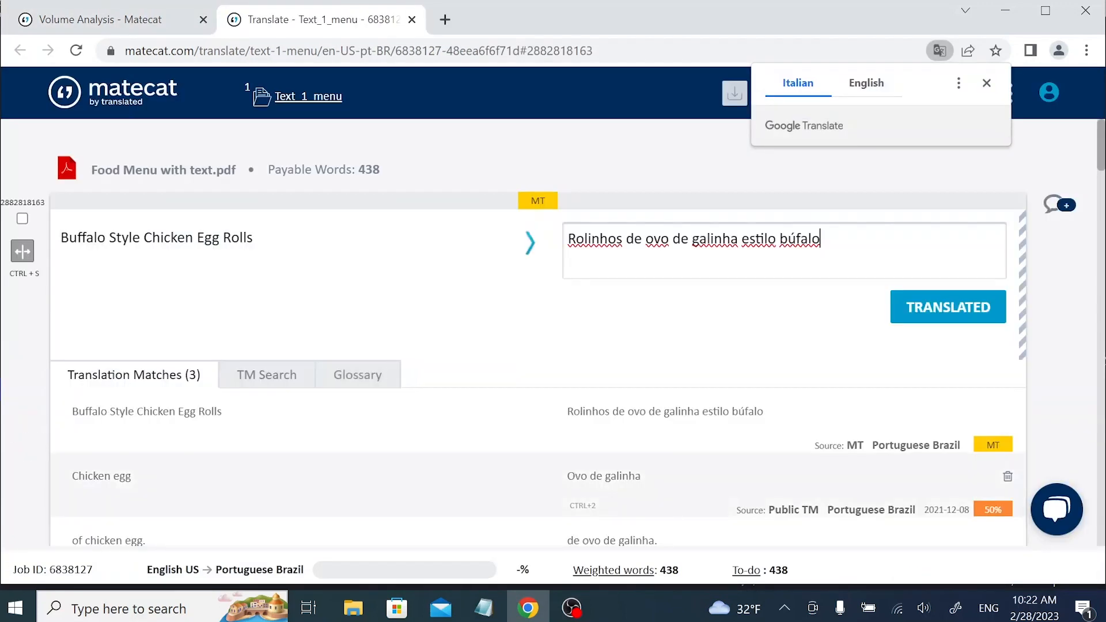
Dismiss the page-translation popup over the Food Menu job in the editor.
{"action": "left_click", "coordinate": [986, 83]}
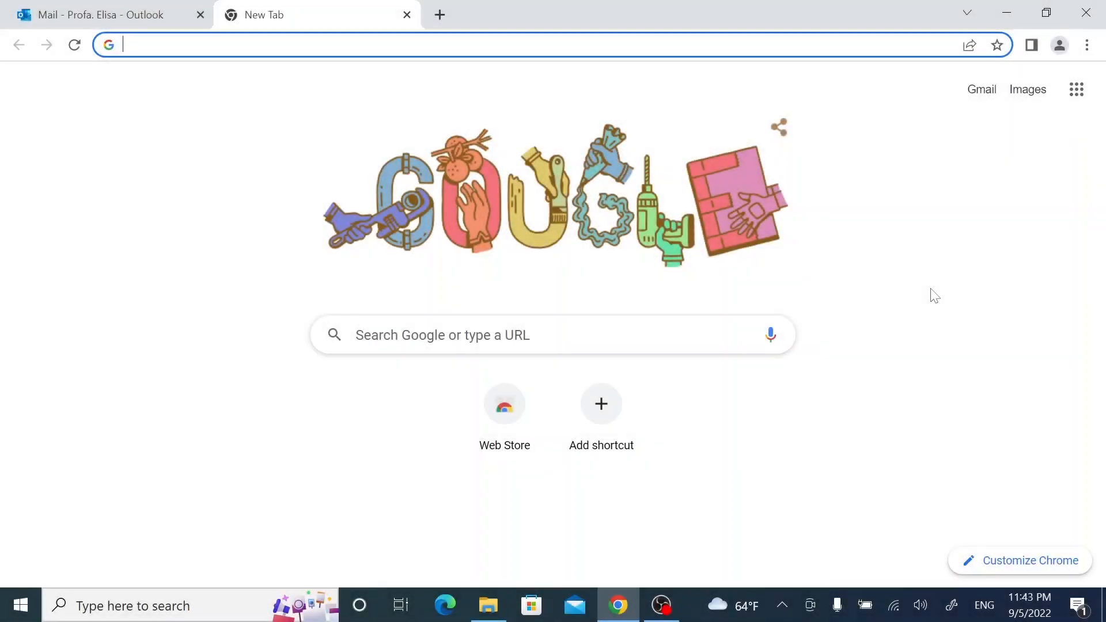
Search Google for 'matecat' and go to the Matecat website from the results.
{"action": "type", "text": "matecat"}
{"action": "key", "text": "Return"}
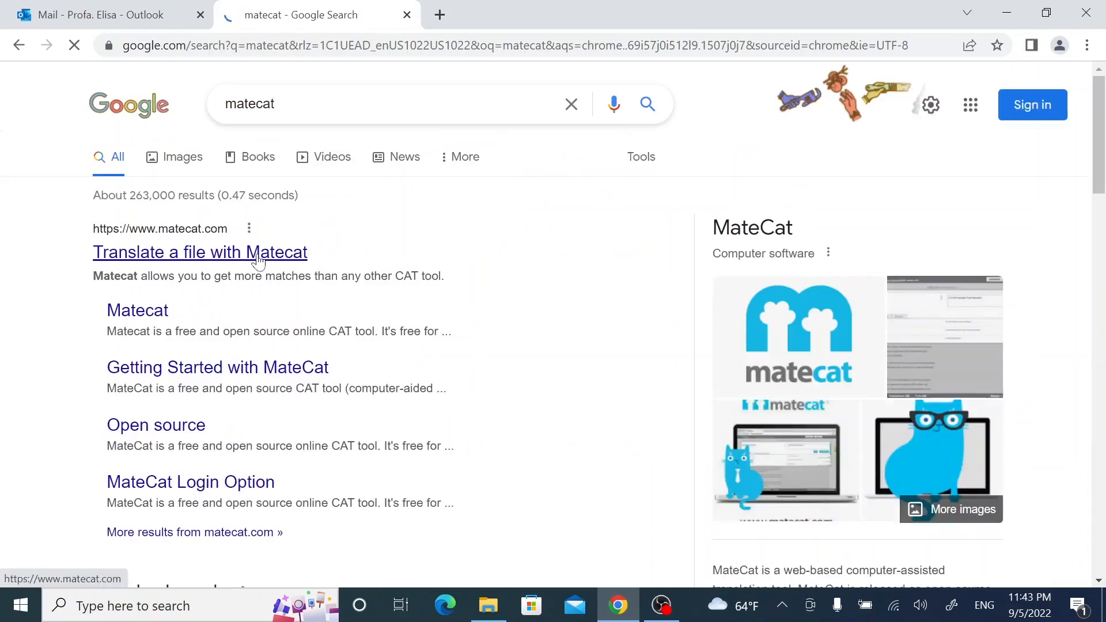
{"action": "left_click", "coordinate": [257, 258]}
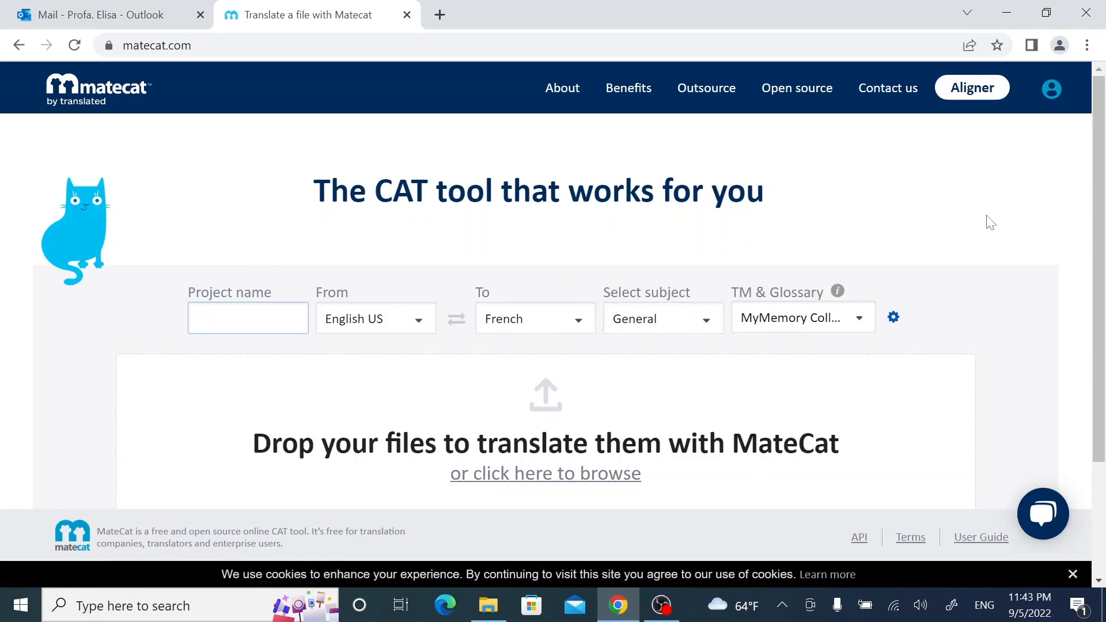
Open the new-account form and fill in the first name, surname, e-mail and password.
{"action": "left_click", "coordinate": [1051, 89]}
{"action": "left_click", "coordinate": [311, 441]}
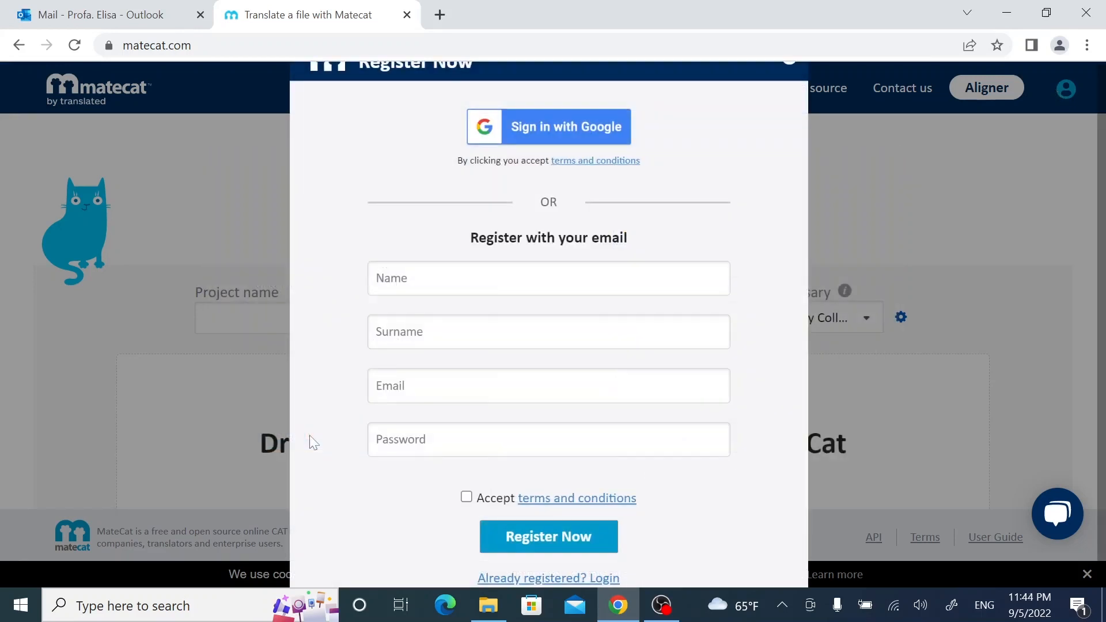
{"action": "left_click", "coordinate": [408, 278]}
{"action": "type", "text": "Profa."}
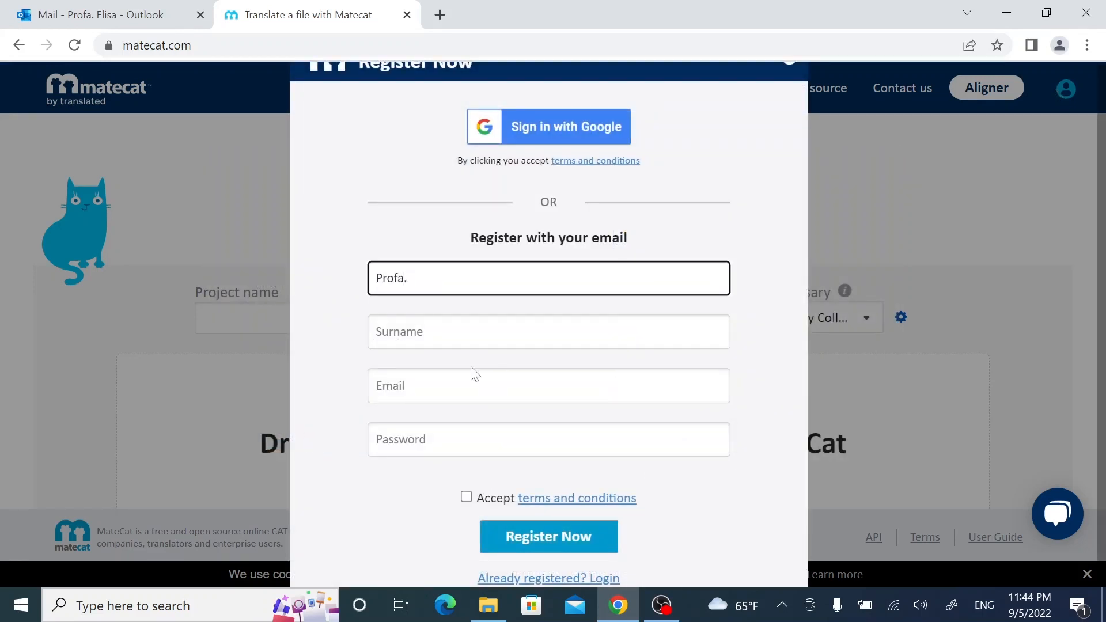
{"action": "key", "text": "Tab"}
{"action": "type", "text": "E"}
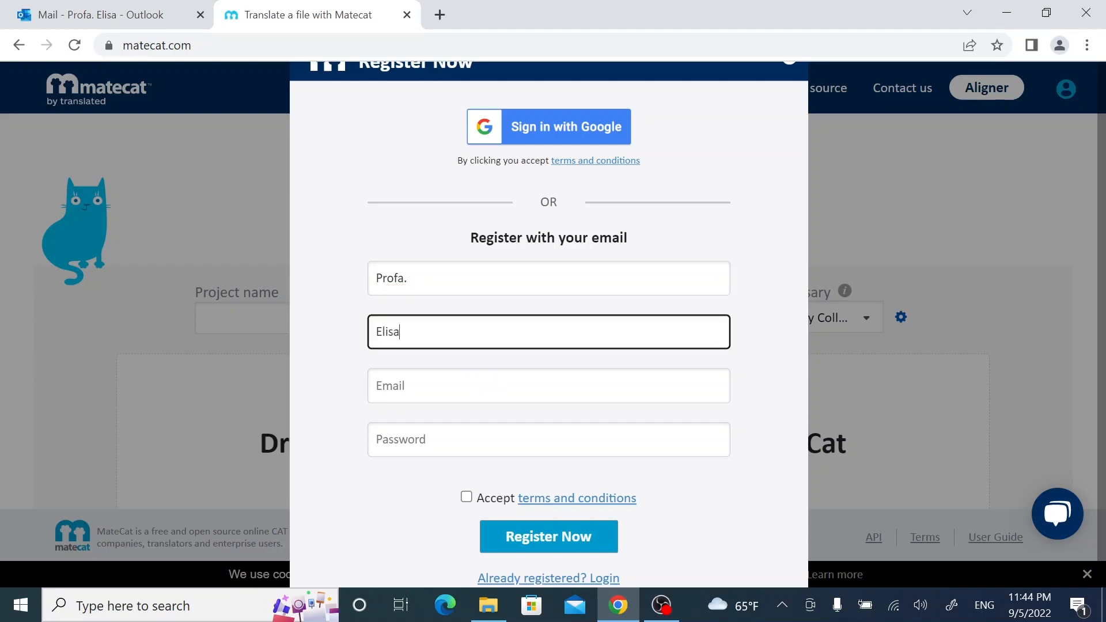
{"action": "key", "text": "Tab"}
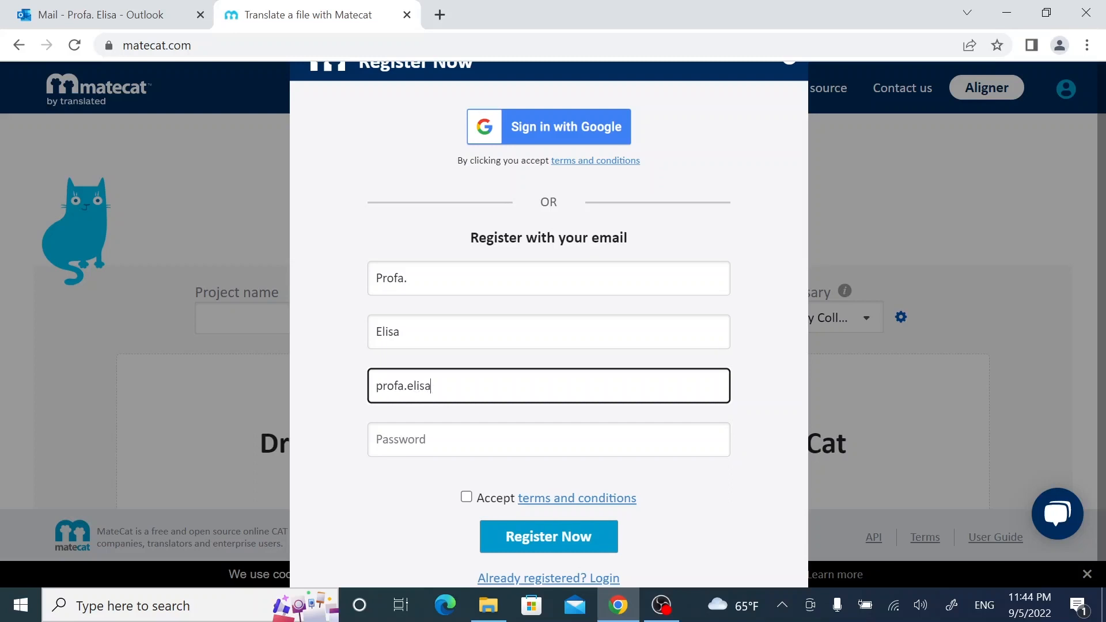
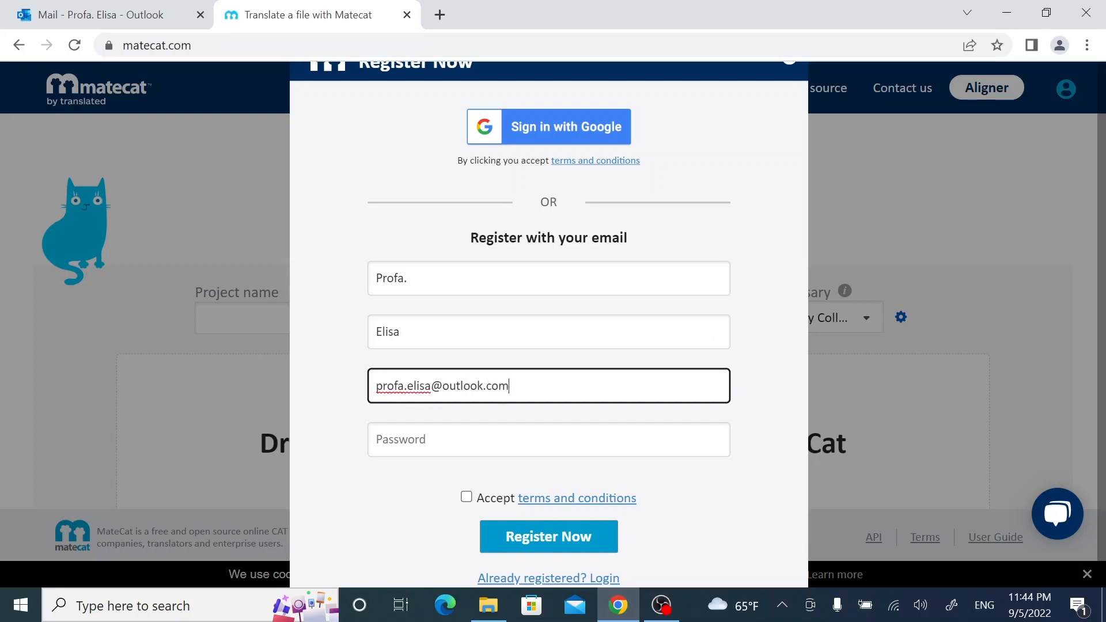
{"action": "key", "text": "Tab"}
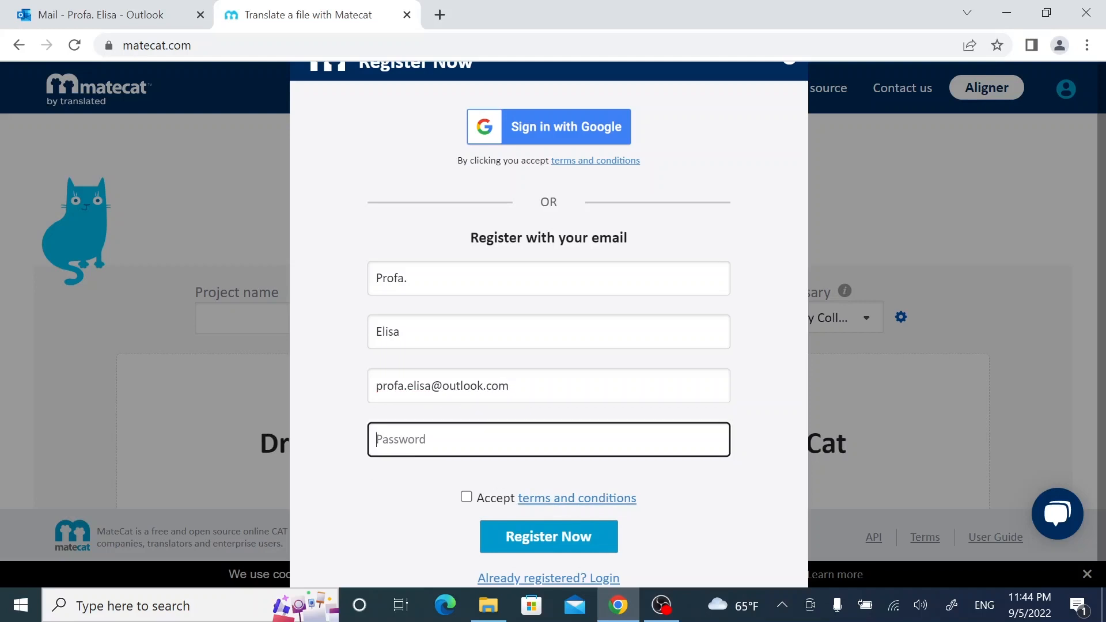
{"action": "type", "text": "••"}
Accept the terms, submit the registration, and save the password in Chrome.
{"action": "left_click", "coordinate": [467, 497]}
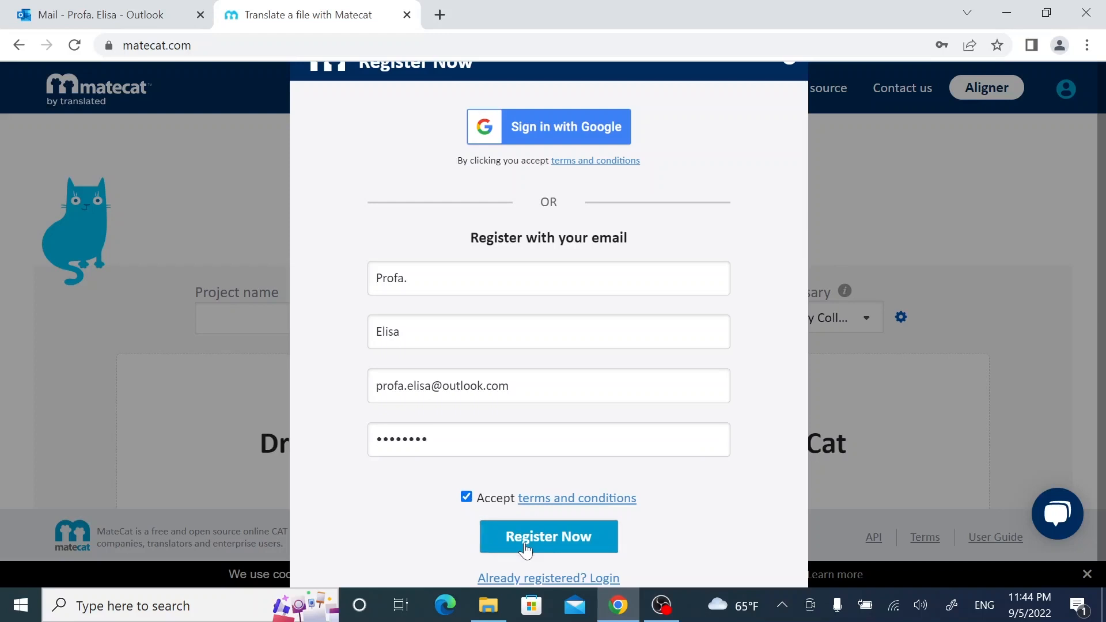
{"action": "left_click", "coordinate": [526, 548]}
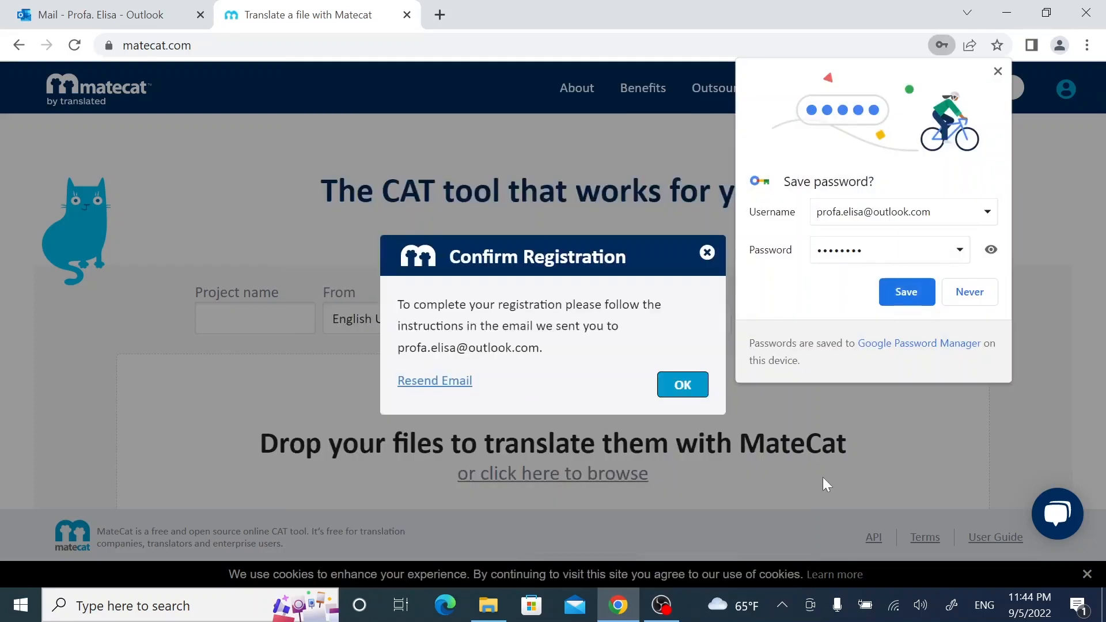
{"action": "left_click", "coordinate": [916, 300]}
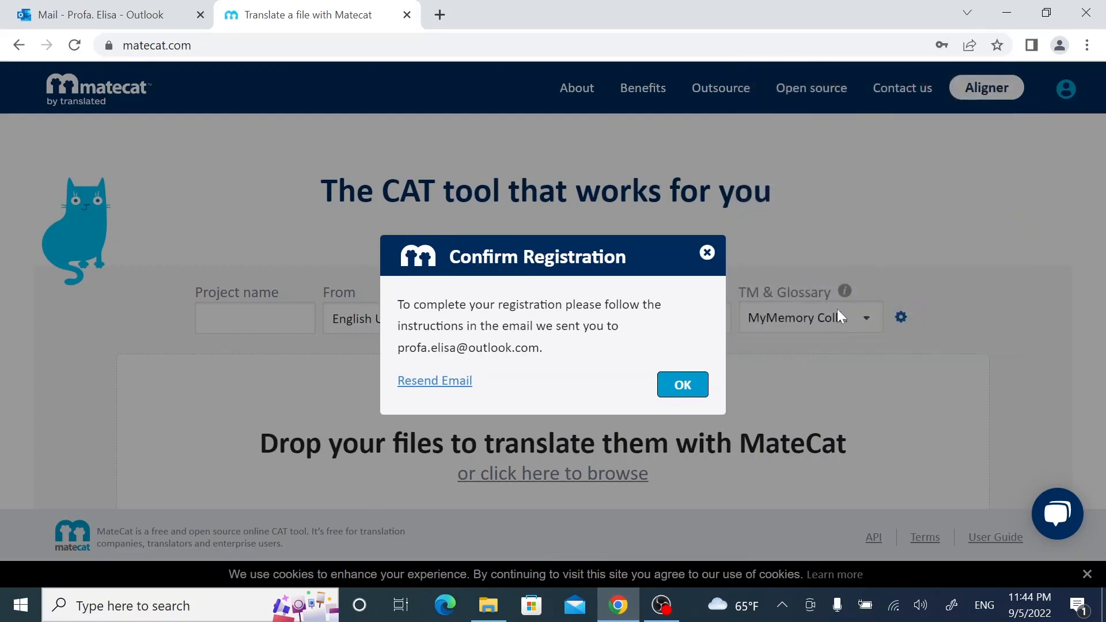
Open the MateCat confirmation email in Outlook and follow its registration link.
{"action": "left_click", "coordinate": [113, 15]}
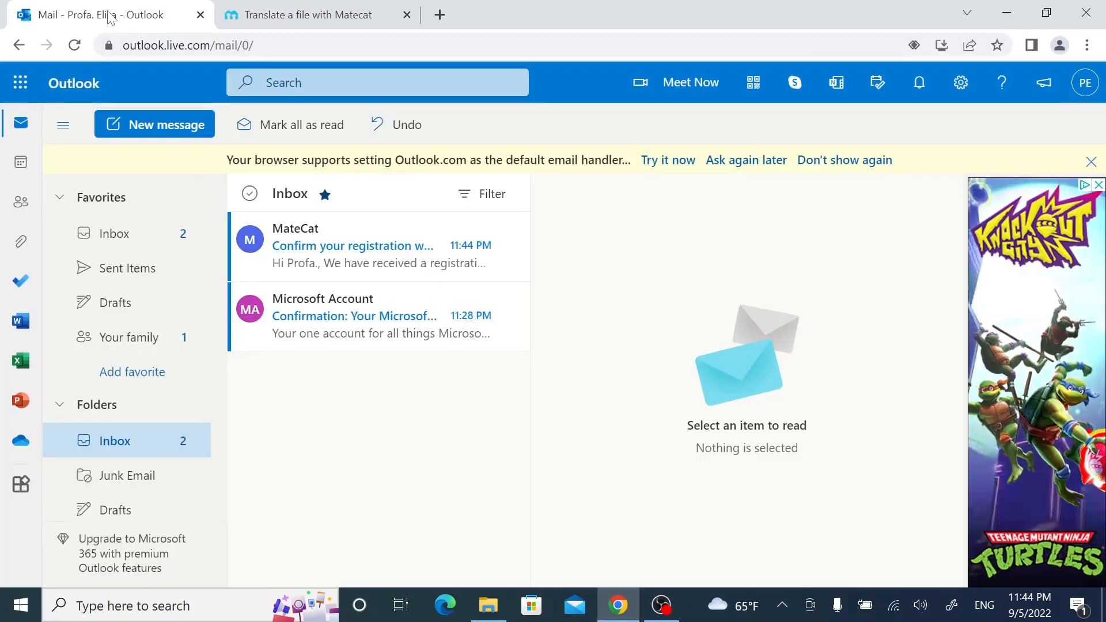
{"action": "left_click", "coordinate": [341, 247]}
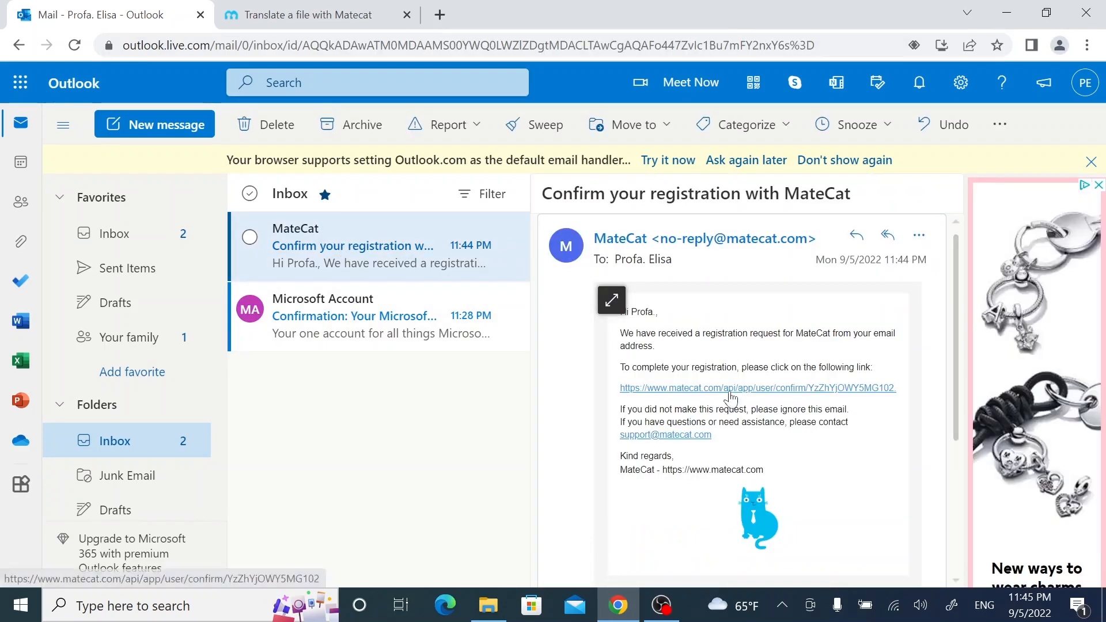
{"action": "left_click", "coordinate": [731, 389]}
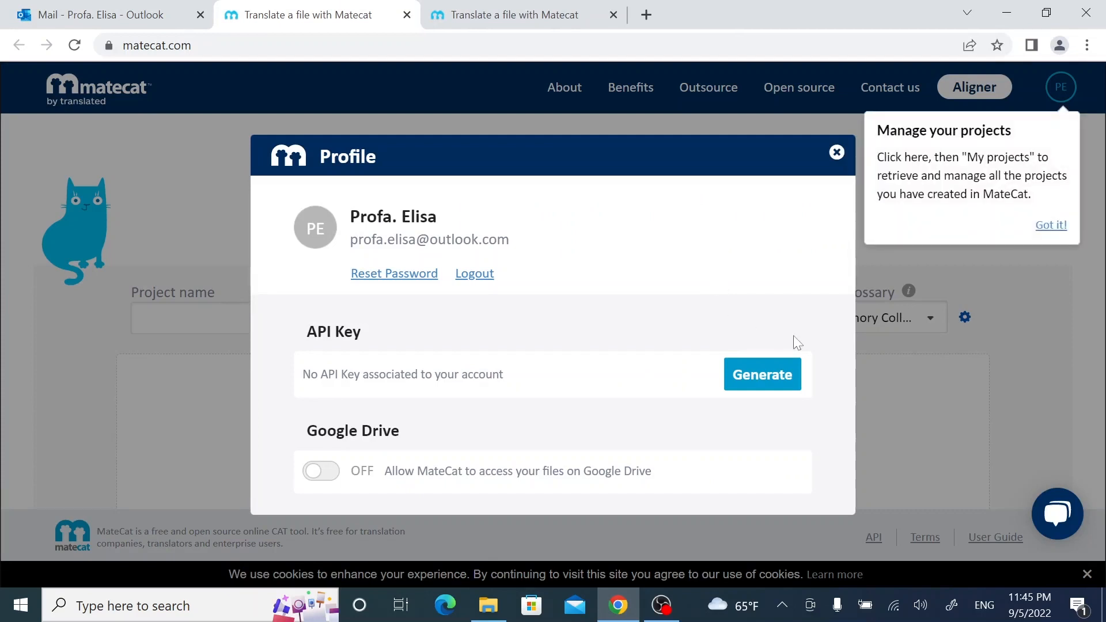
Generate a new API key and secret in the Profile and copy them.
{"action": "left_click", "coordinate": [759, 373]}
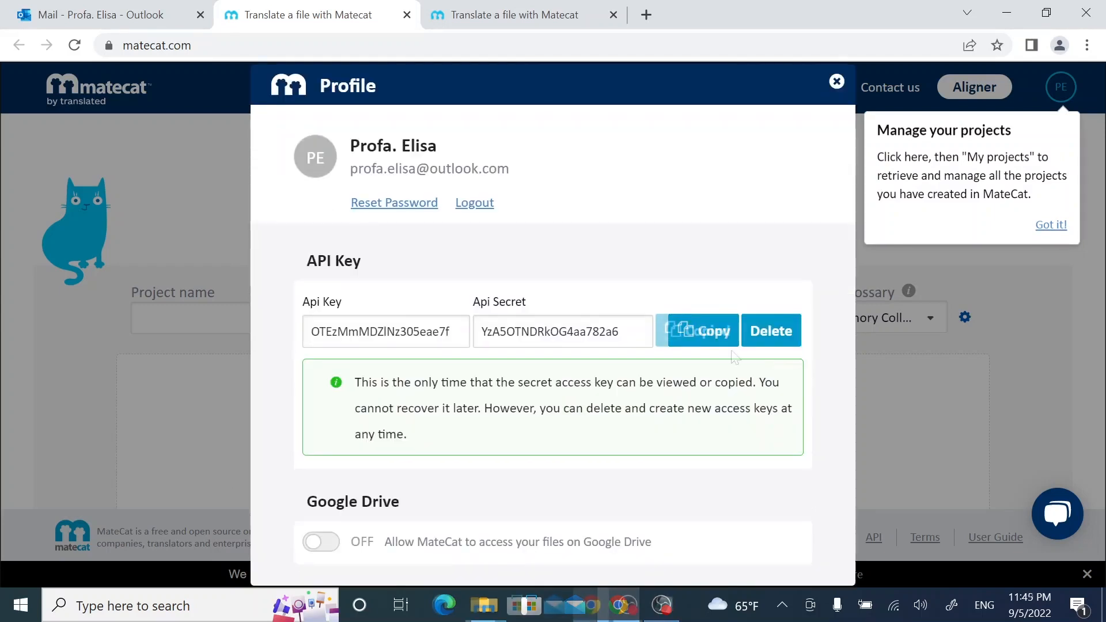
{"action": "left_click", "coordinate": [708, 333]}
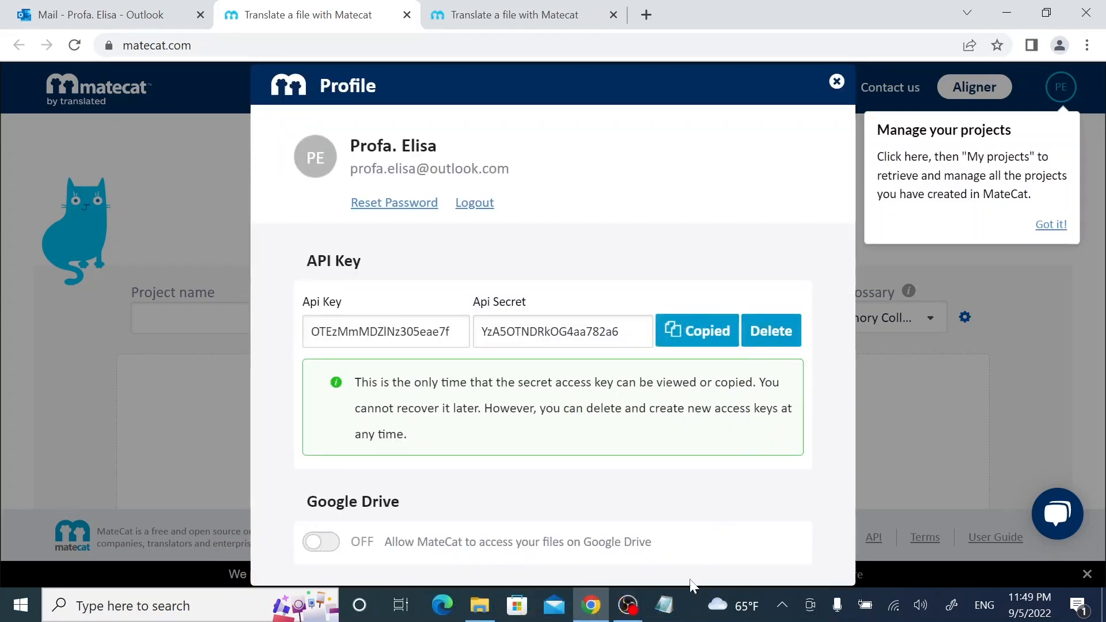
{"action": "left_click", "coordinate": [665, 611]}
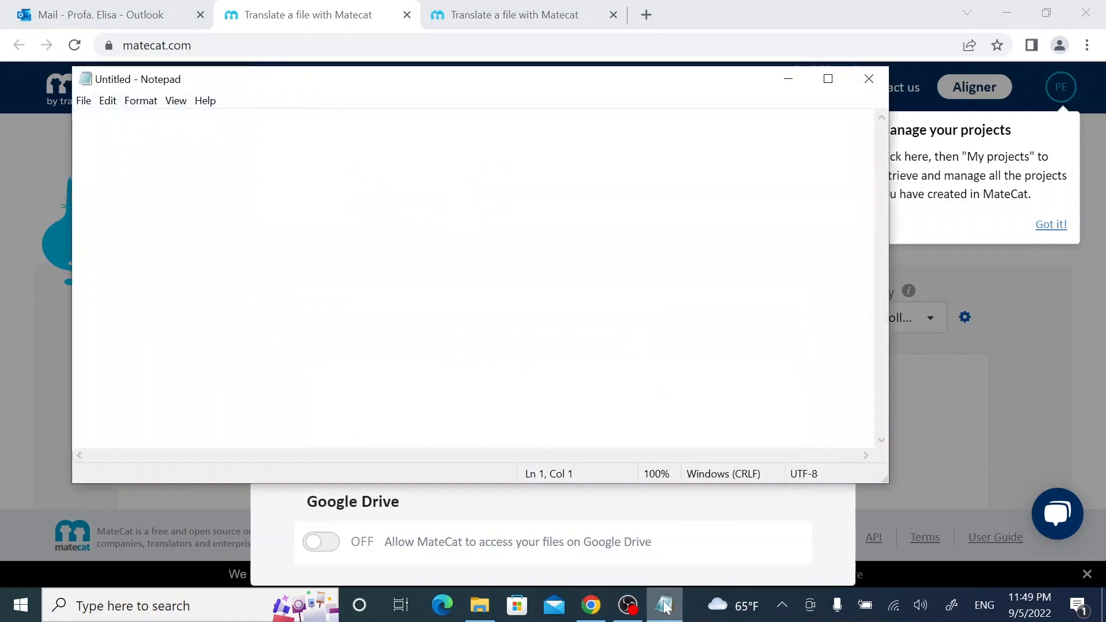
Paste the API key pair into Notepad, save it as matecat_API.txt on the Desktop, and close Notepad.
{"action": "key", "text": "ctrl+v"}
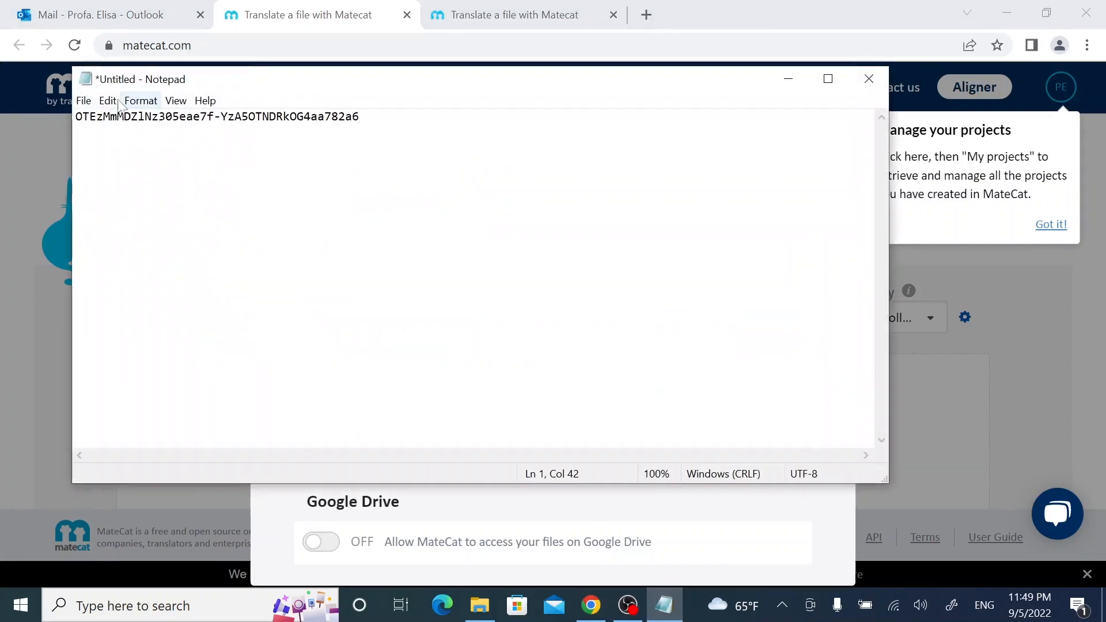
{"action": "left_click", "coordinate": [84, 101]}
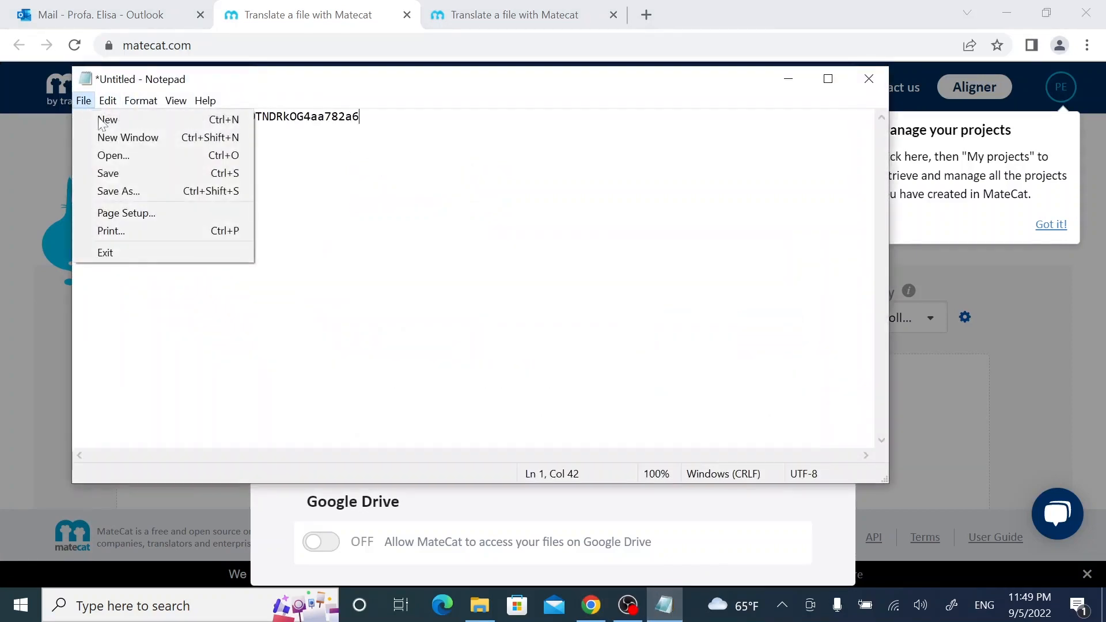
{"action": "left_click", "coordinate": [122, 190]}
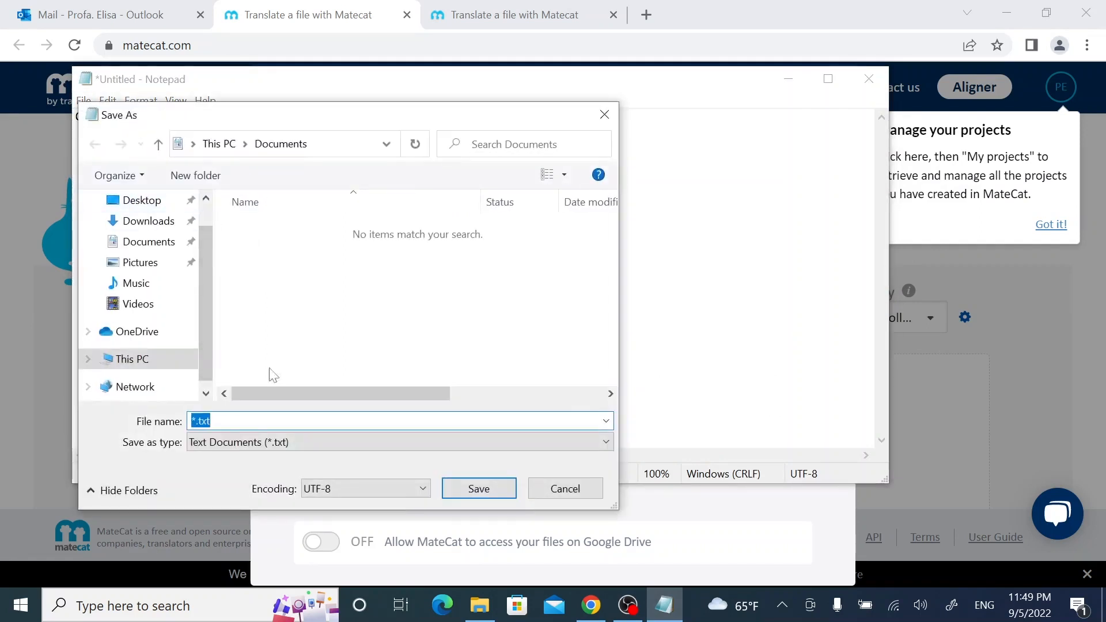
{"action": "left_click", "coordinate": [195, 421]}
{"action": "type", "text": "matecat_"}
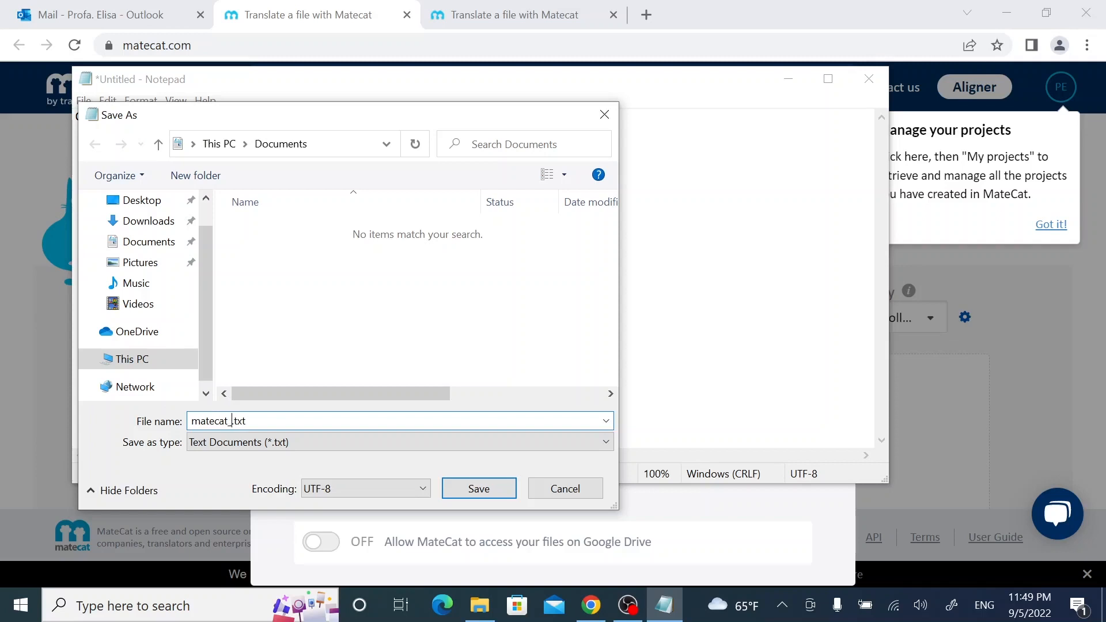
{"action": "key", "text": "Caps_Lock"}
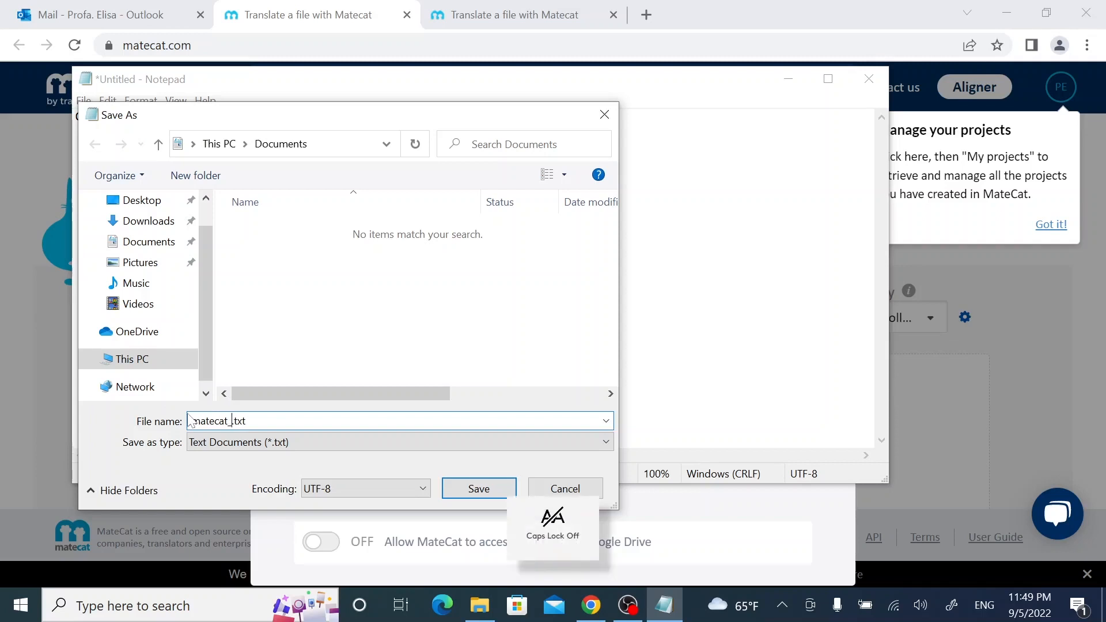
{"action": "type", "text": "API"}
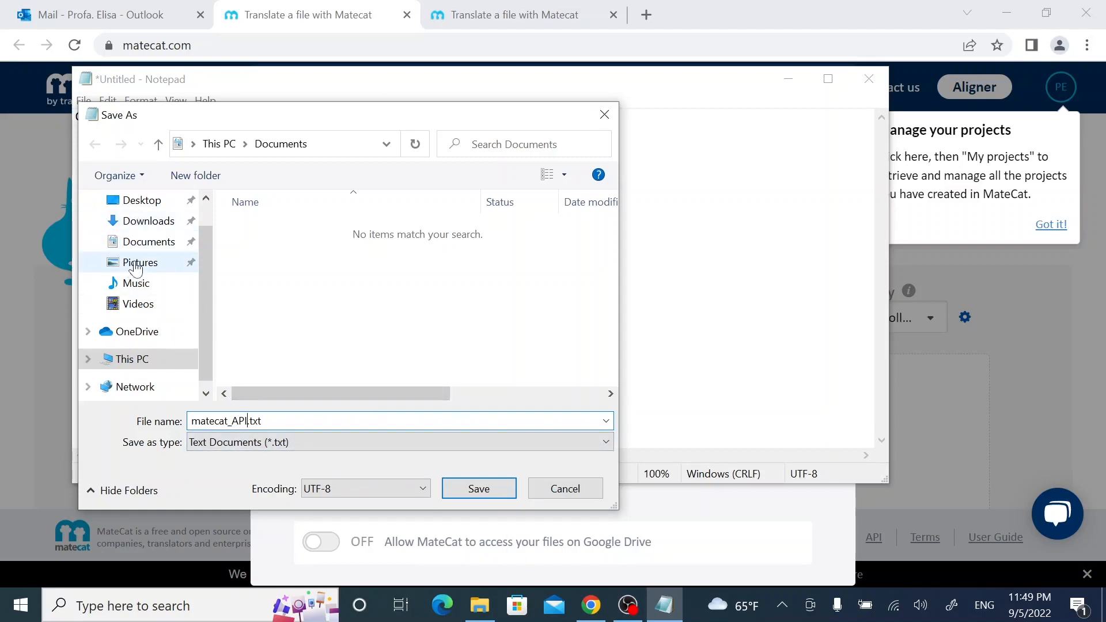
{"action": "left_click", "coordinate": [139, 200]}
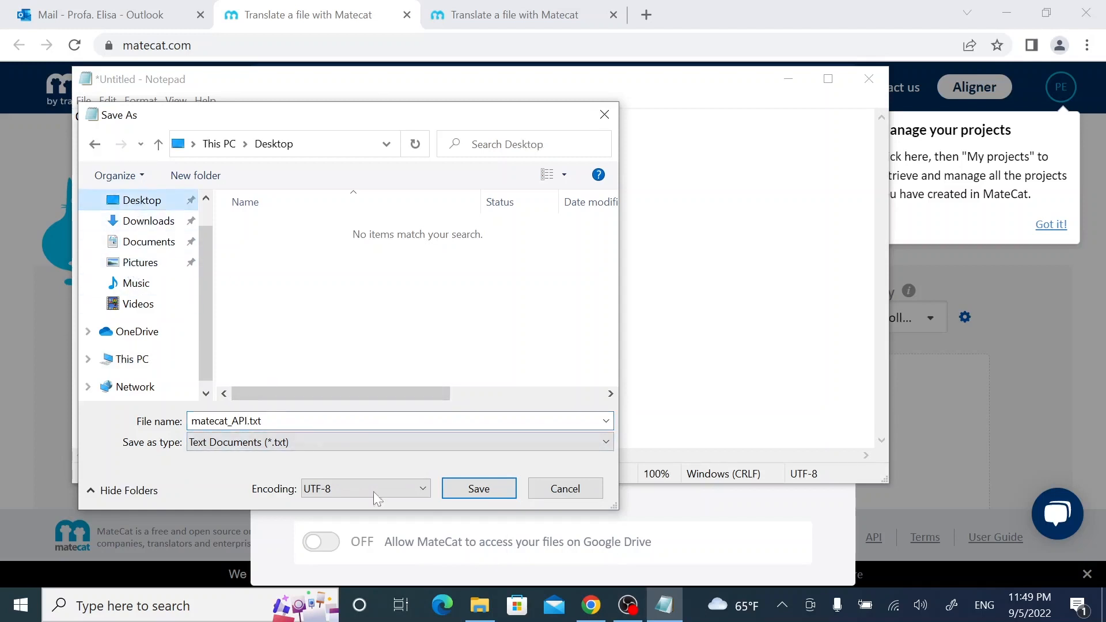
{"action": "left_click", "coordinate": [485, 487]}
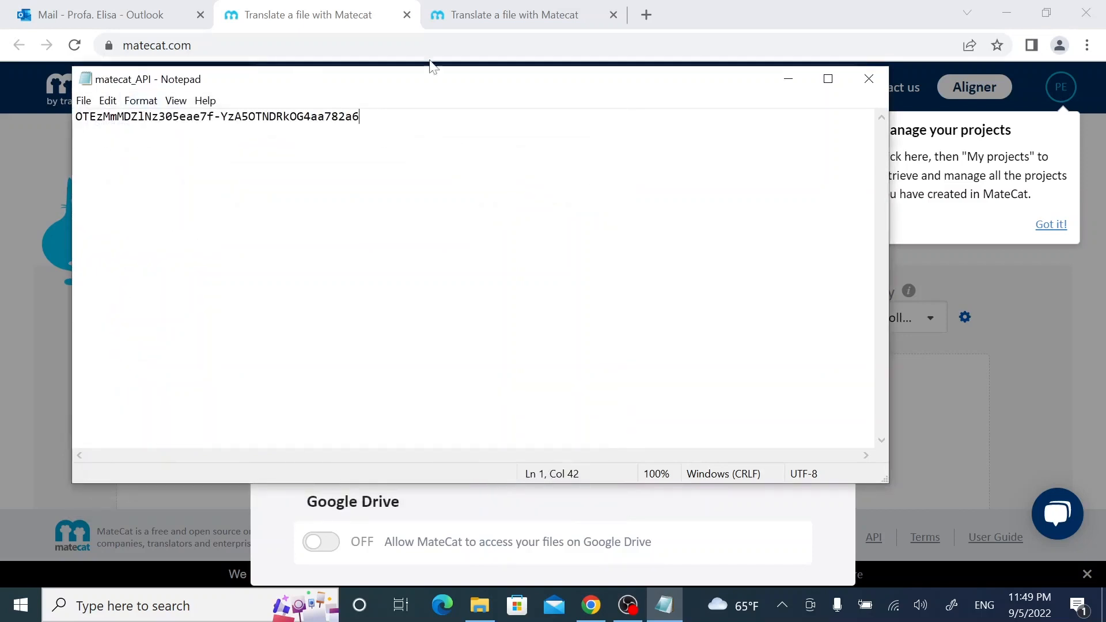
{"action": "left_click", "coordinate": [863, 80]}
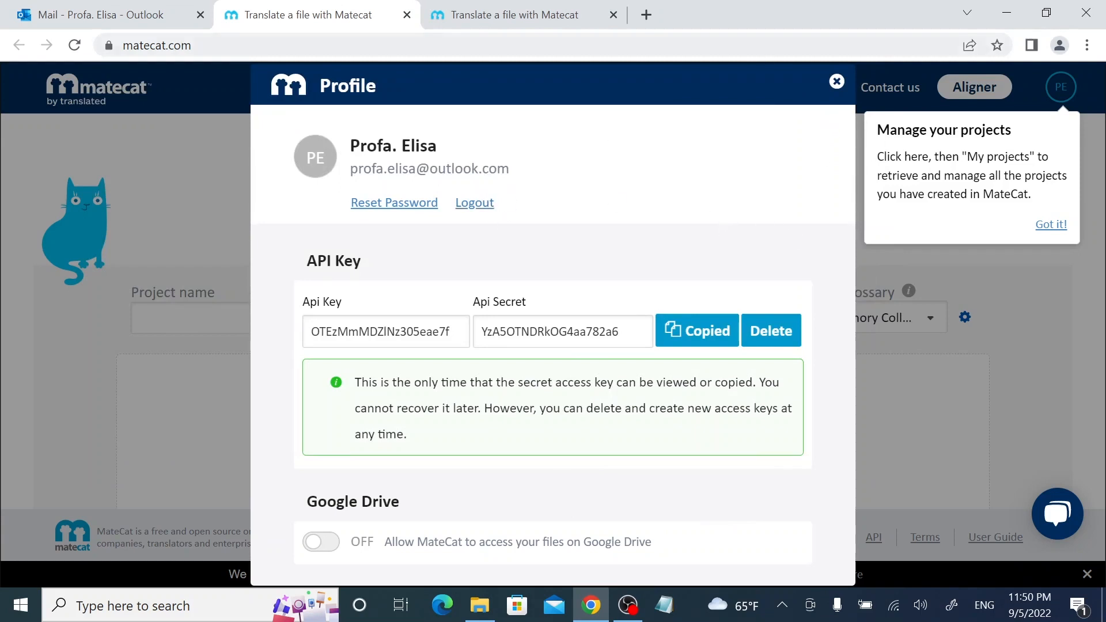
Close the Profile dialog to return to the signed-in new-project page.
{"action": "left_click", "coordinate": [836, 82]}
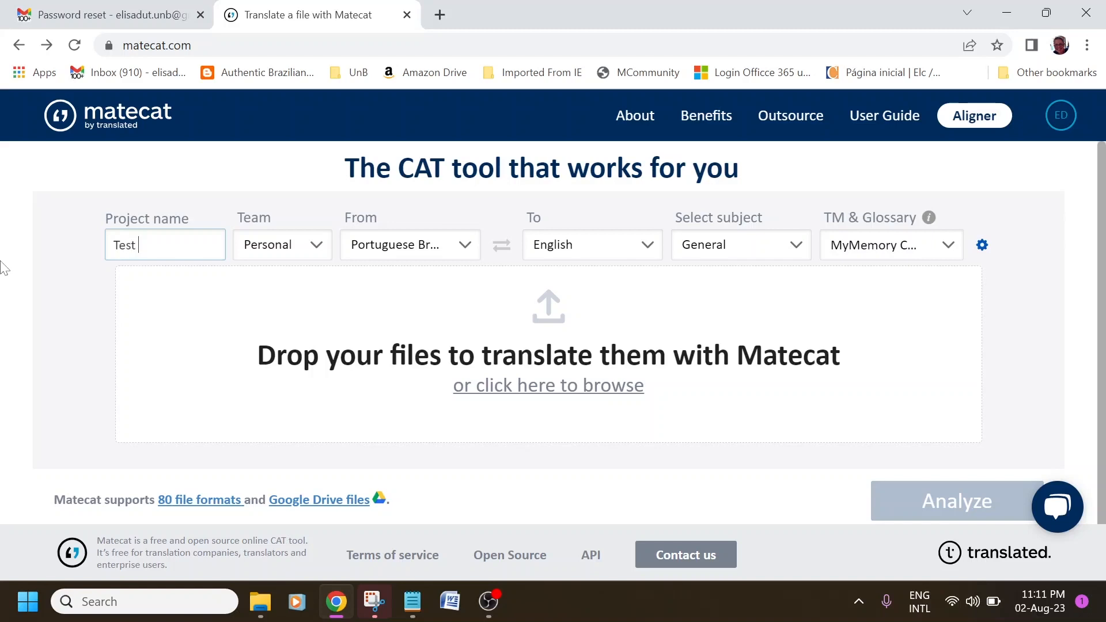
Name the project 'Test Project', check the 80 supported file formats, and browse for files.
{"action": "type", "text": "Project"}
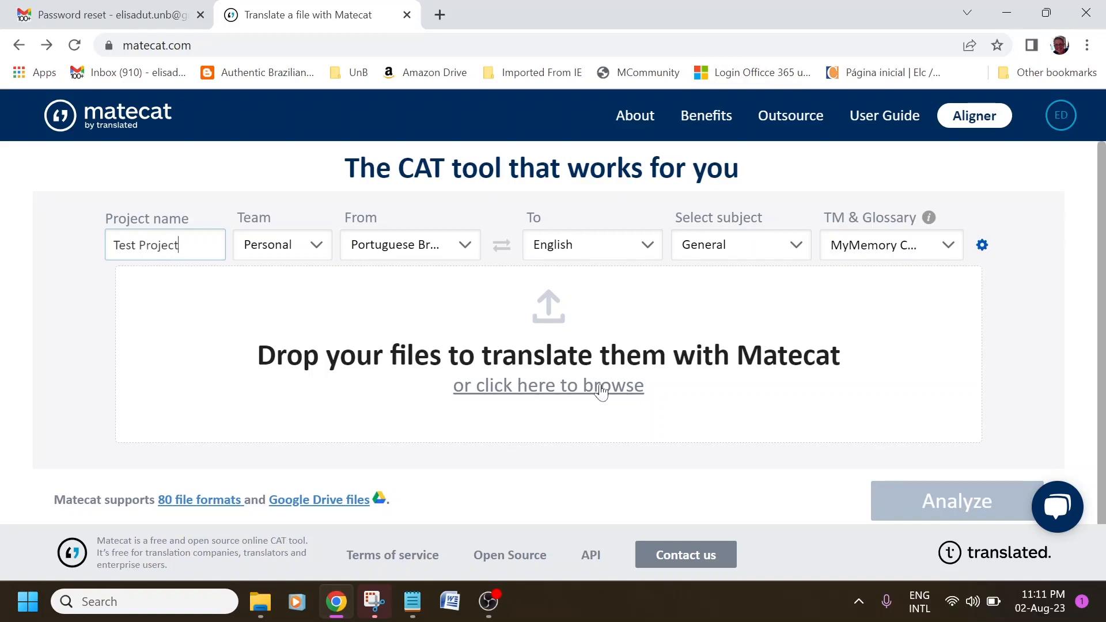
{"action": "left_click", "coordinate": [208, 501]}
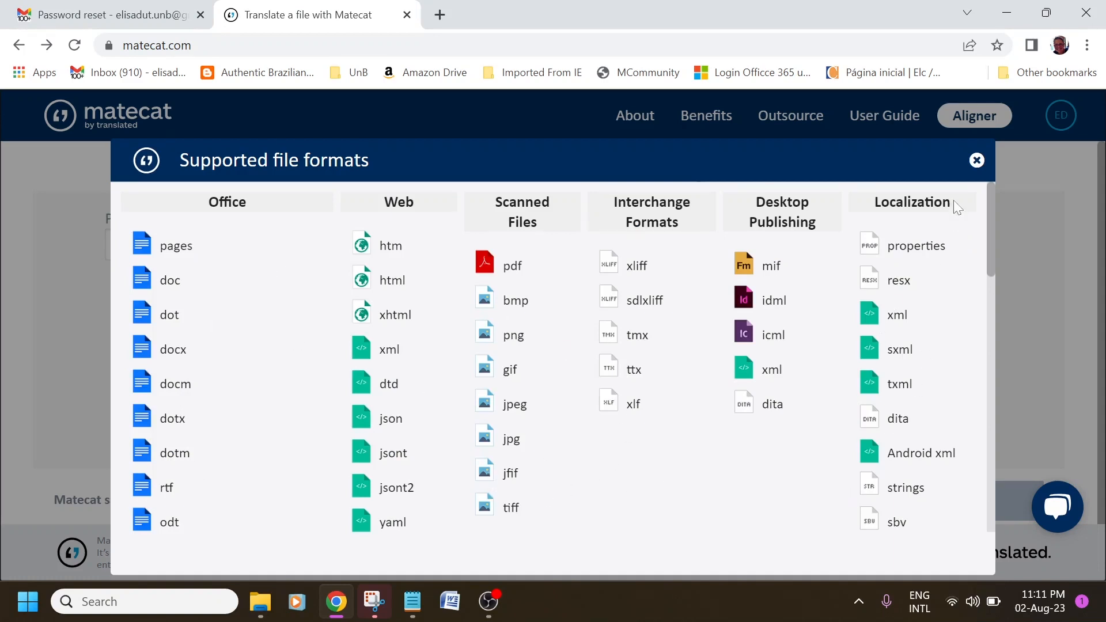
{"action": "left_click", "coordinate": [977, 160]}
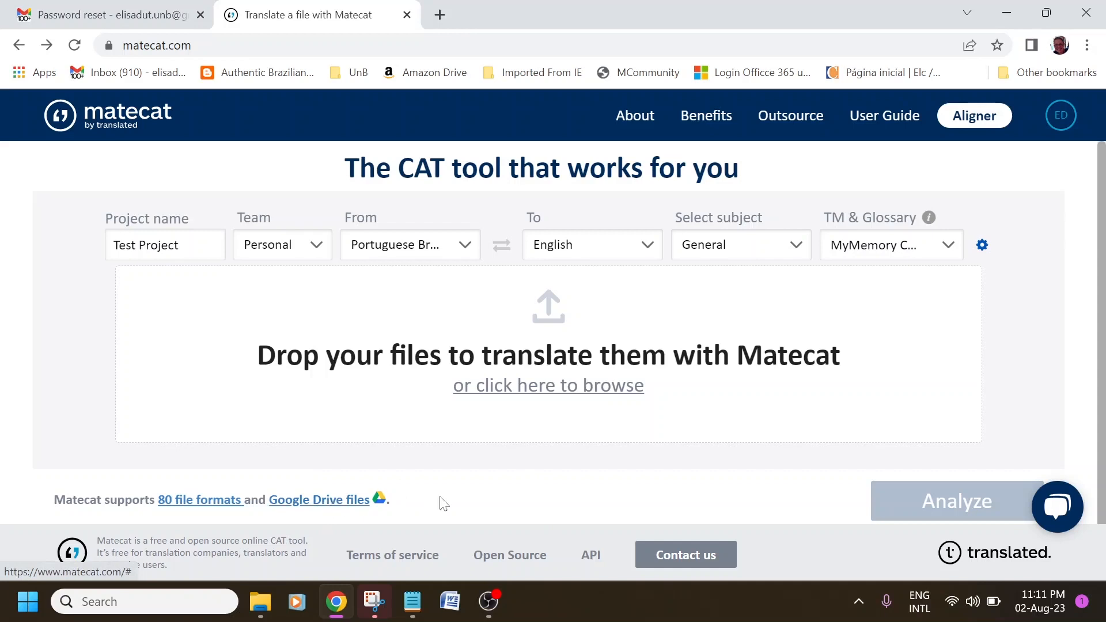
{"action": "left_click", "coordinate": [535, 388]}
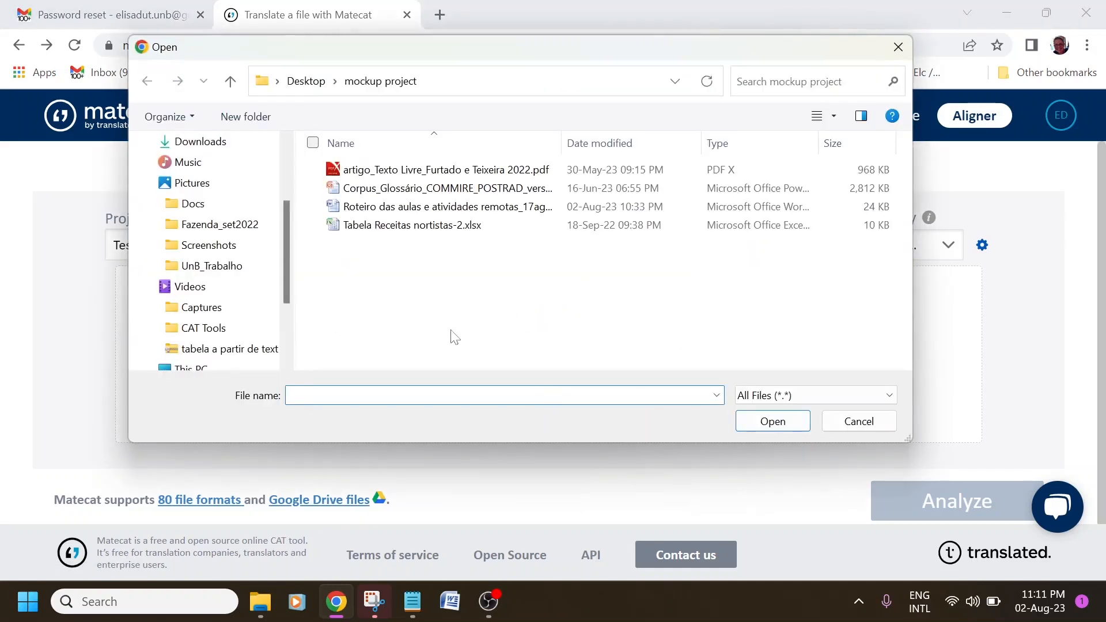
Upload all four files (PDF, PowerPoint, Word, Excel) from the Desktop's mockup project folder.
{"action": "scroll", "coordinate": [230, 233], "scroll_direction": "up", "scroll_amount": 2}
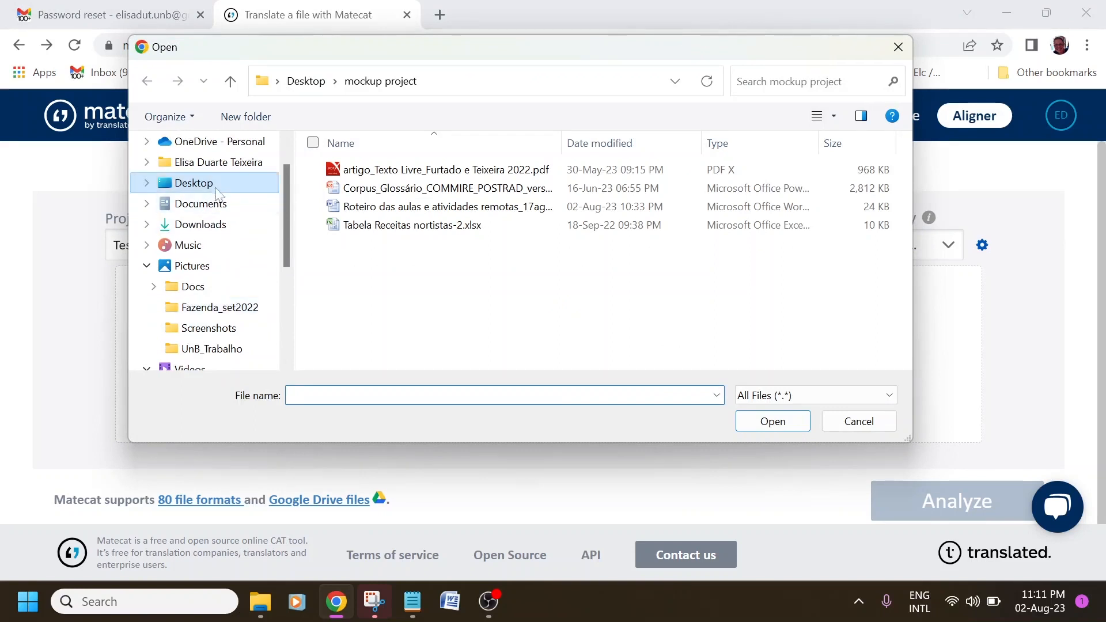
{"action": "left_click", "coordinate": [188, 182]}
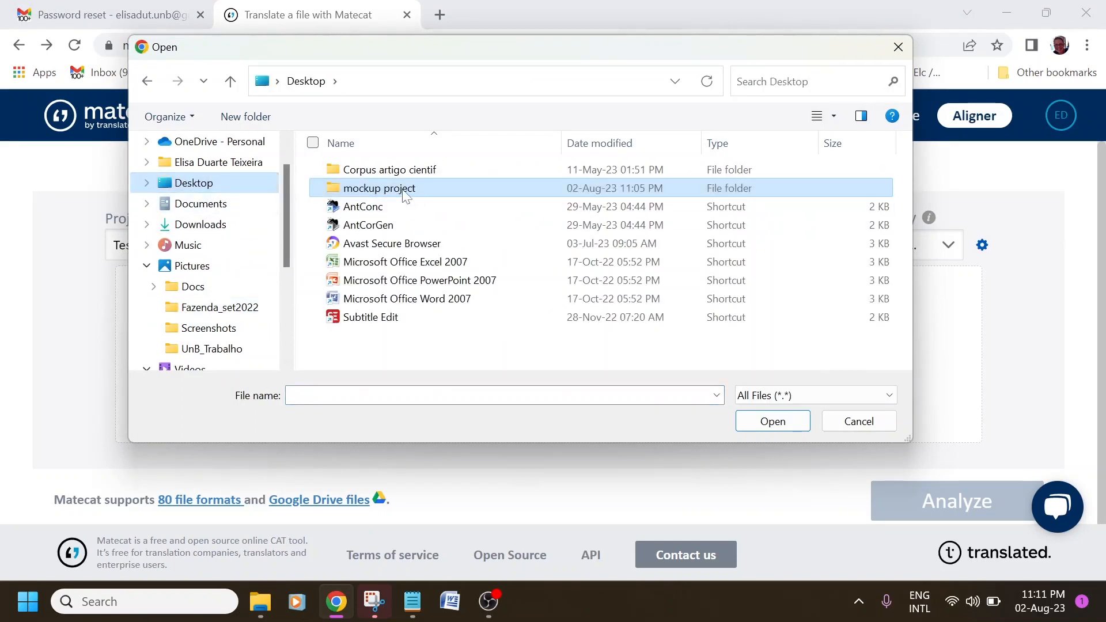
{"action": "double_click", "coordinate": [404, 190]}
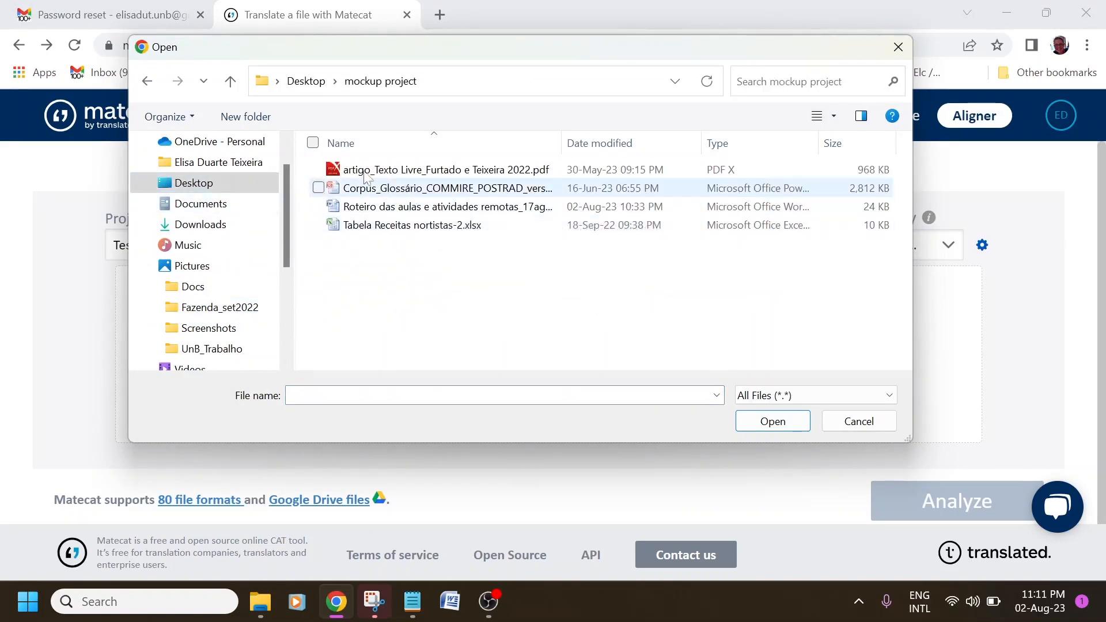
{"action": "left_click", "coordinate": [312, 143]}
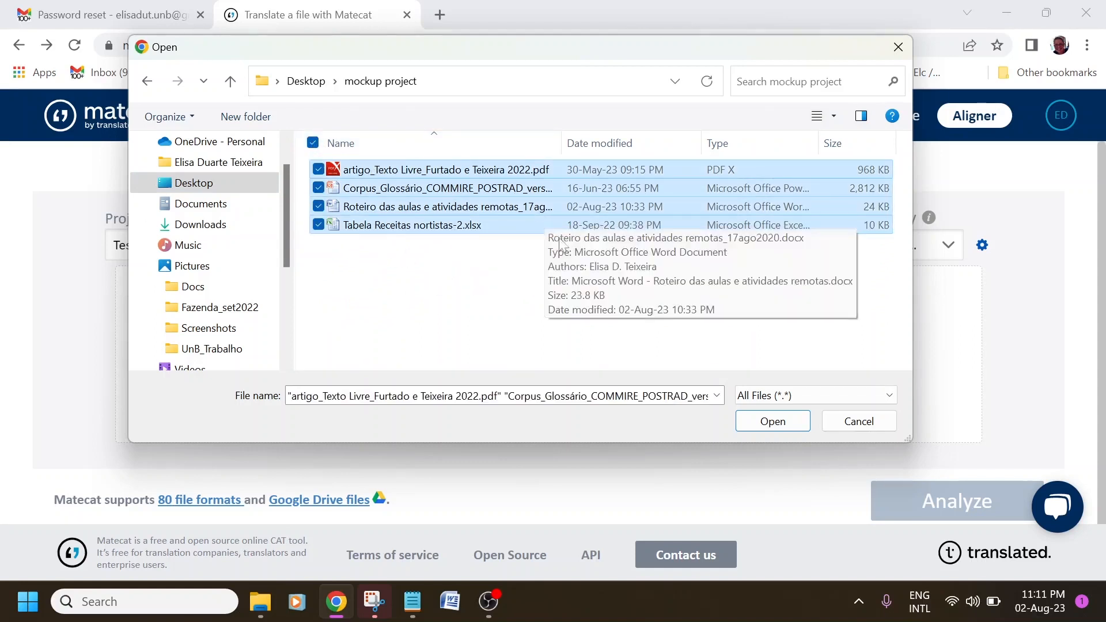
{"action": "left_click", "coordinate": [773, 421]}
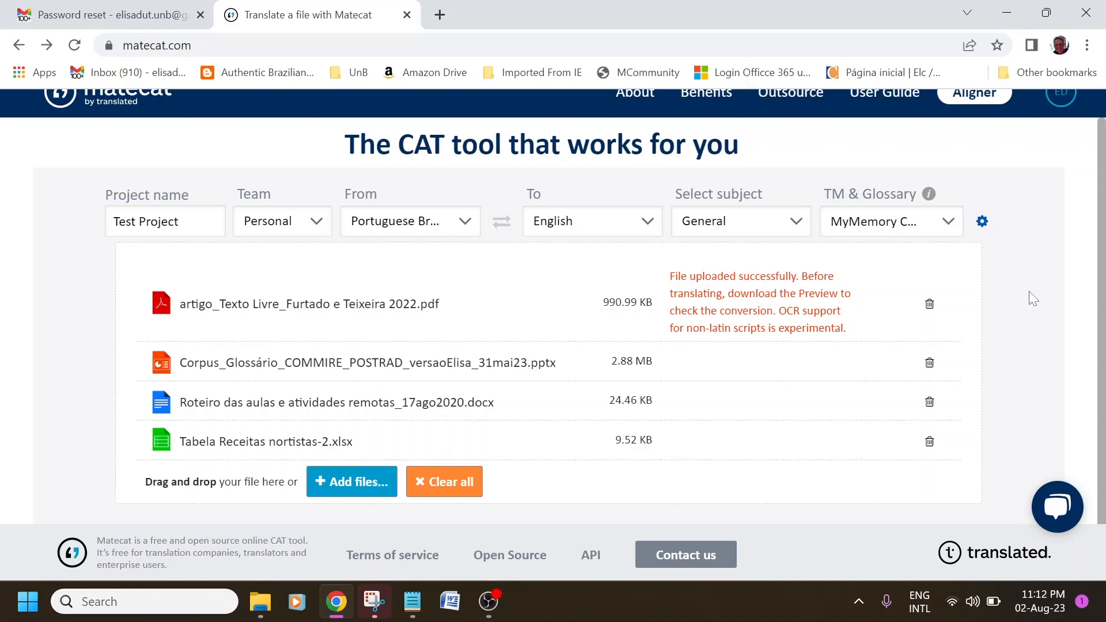
Analyze Test_Project: 10,449 total words, 9,814 industry-weighted, 7,202 Matecat-weighted.
{"action": "scroll", "coordinate": [1072, 344], "scroll_direction": "down", "scroll_amount": 2}
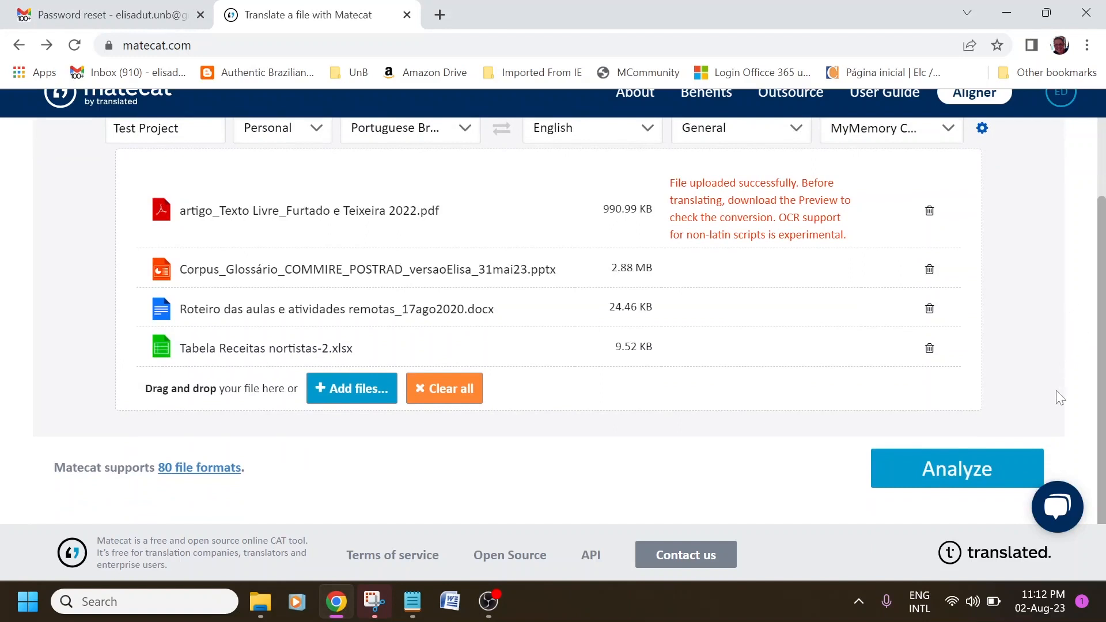
{"action": "left_click", "coordinate": [952, 471]}
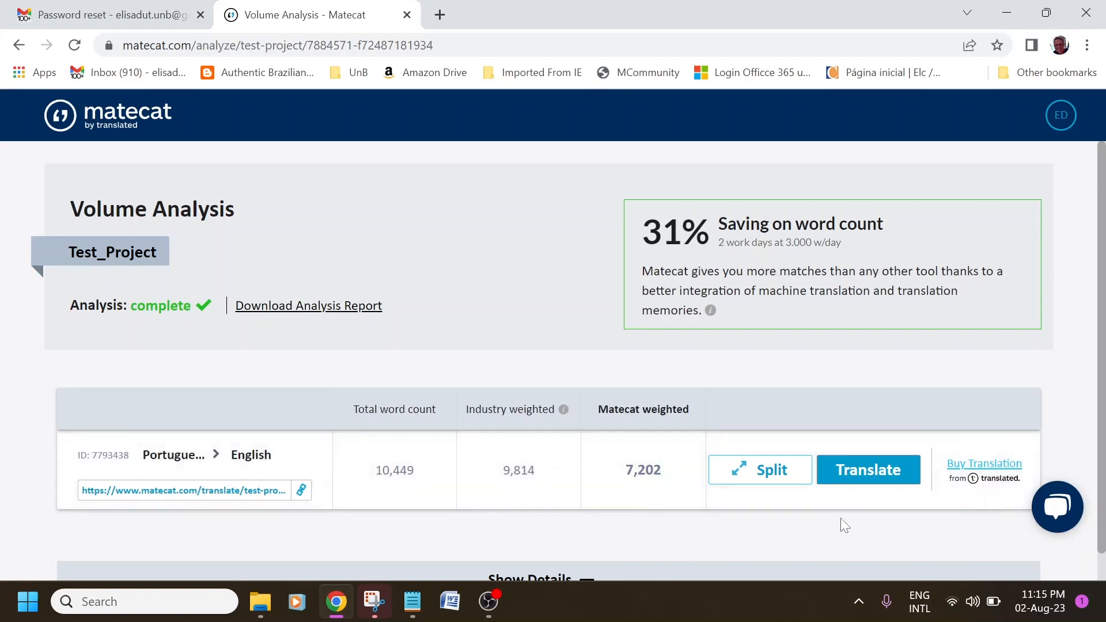
Expand Show Details and File details (4) to see each file's word counts.
{"action": "scroll", "coordinate": [841, 521], "scroll_direction": "down", "scroll_amount": 2}
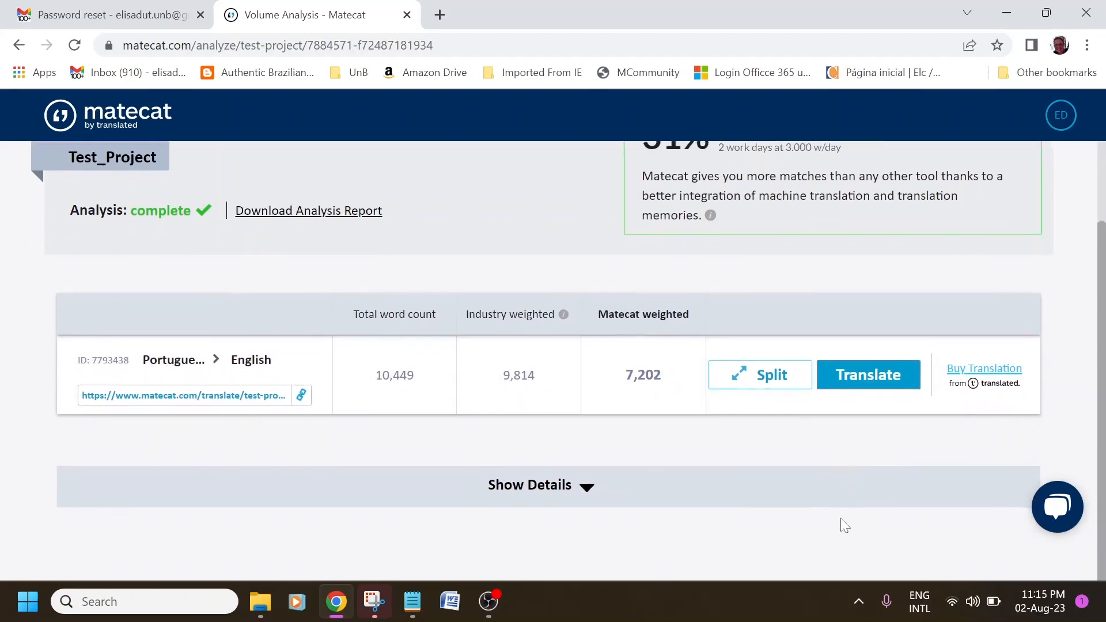
{"action": "left_click", "coordinate": [586, 489]}
{"action": "scroll", "coordinate": [791, 483], "scroll_direction": "down", "scroll_amount": 4}
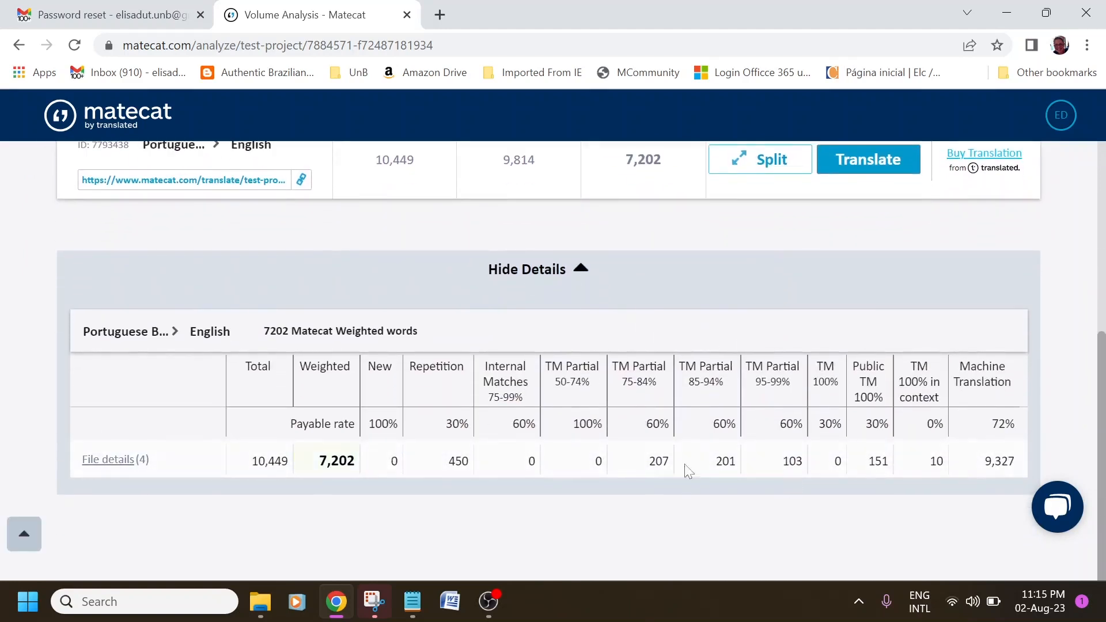
{"action": "left_click", "coordinate": [119, 467]}
{"action": "scroll", "coordinate": [766, 437], "scroll_direction": "down", "scroll_amount": 1}
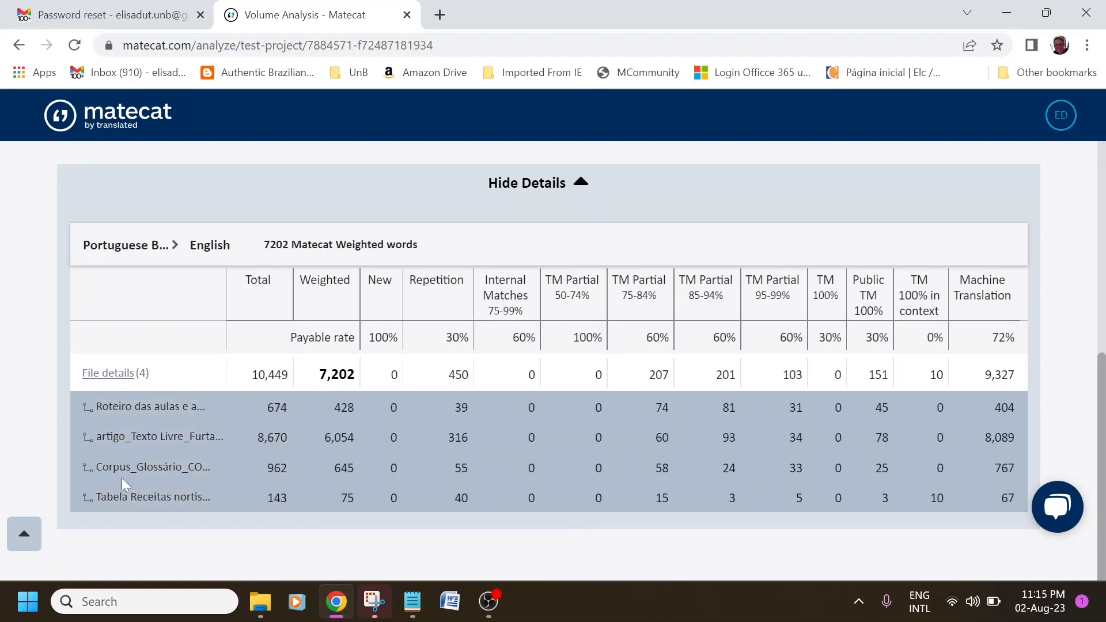
{"action": "scroll", "coordinate": [809, 533], "scroll_direction": "down", "scroll_amount": 1}
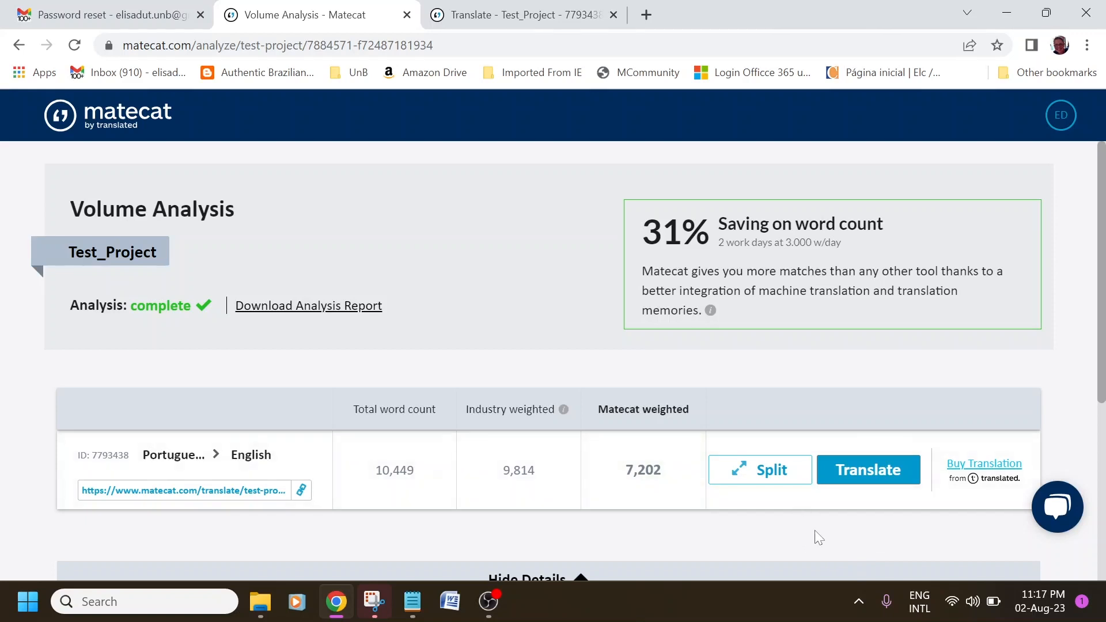
Split the Portuguese Brazil > English job into 3 chunks of 2413, 2407 and 2382 words.
{"action": "left_click", "coordinate": [792, 485]}
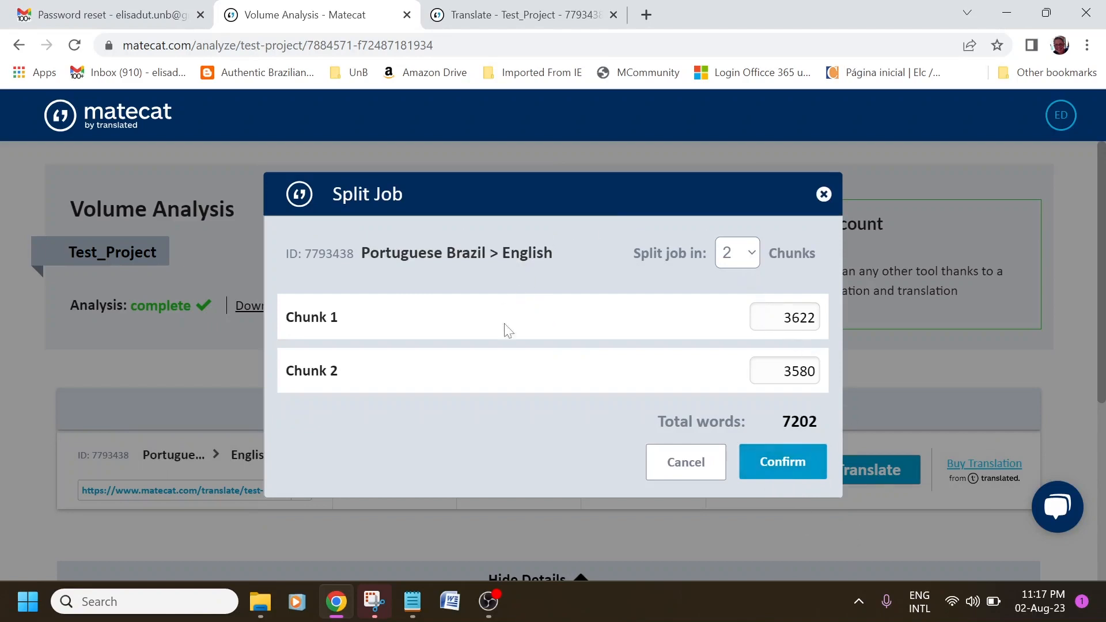
{"action": "left_click", "coordinate": [752, 254]}
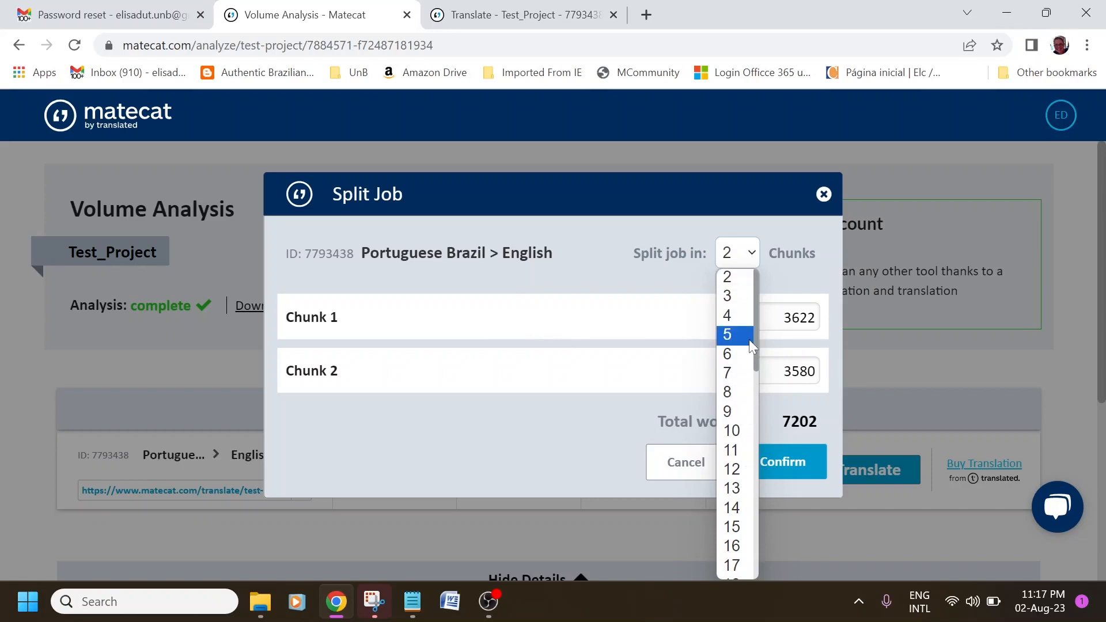
{"action": "left_click", "coordinate": [751, 257]}
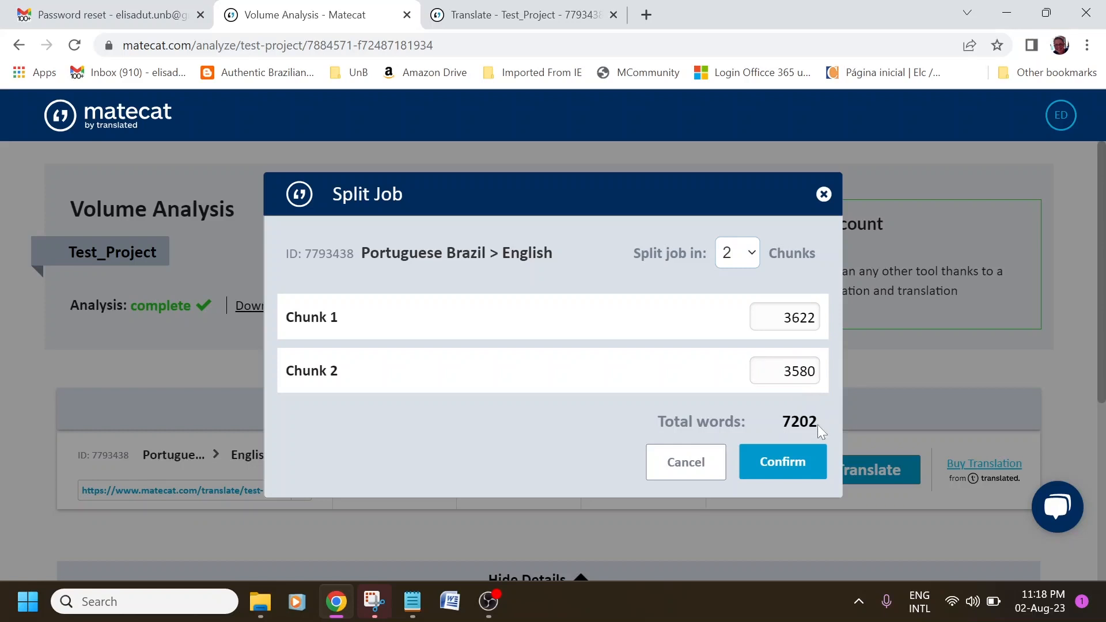
{"action": "left_click", "coordinate": [752, 255]}
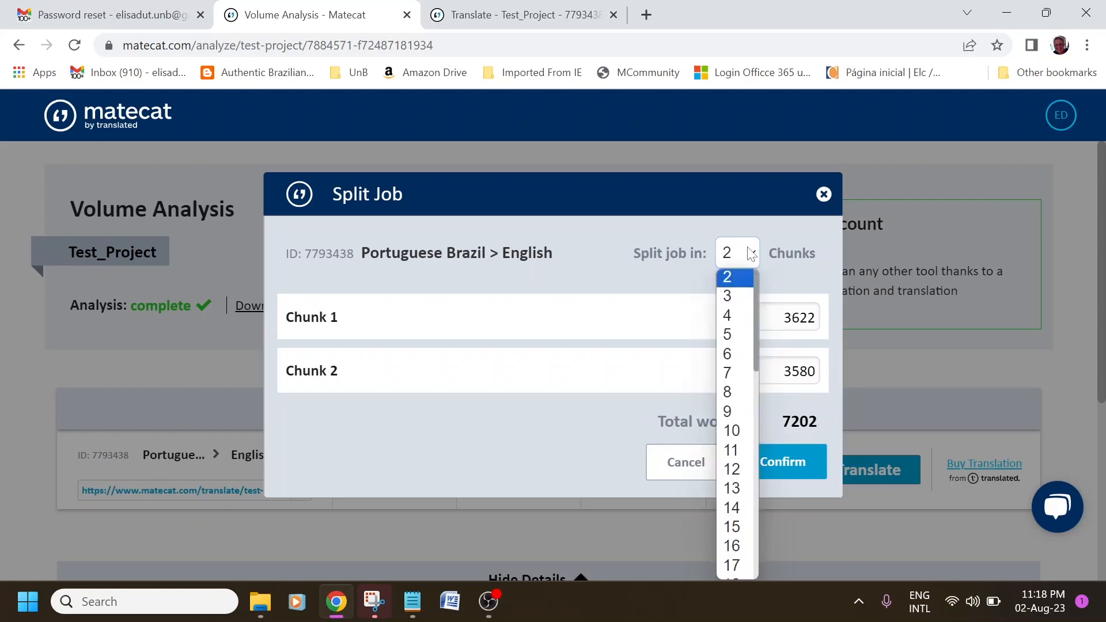
{"action": "left_click", "coordinate": [739, 297]}
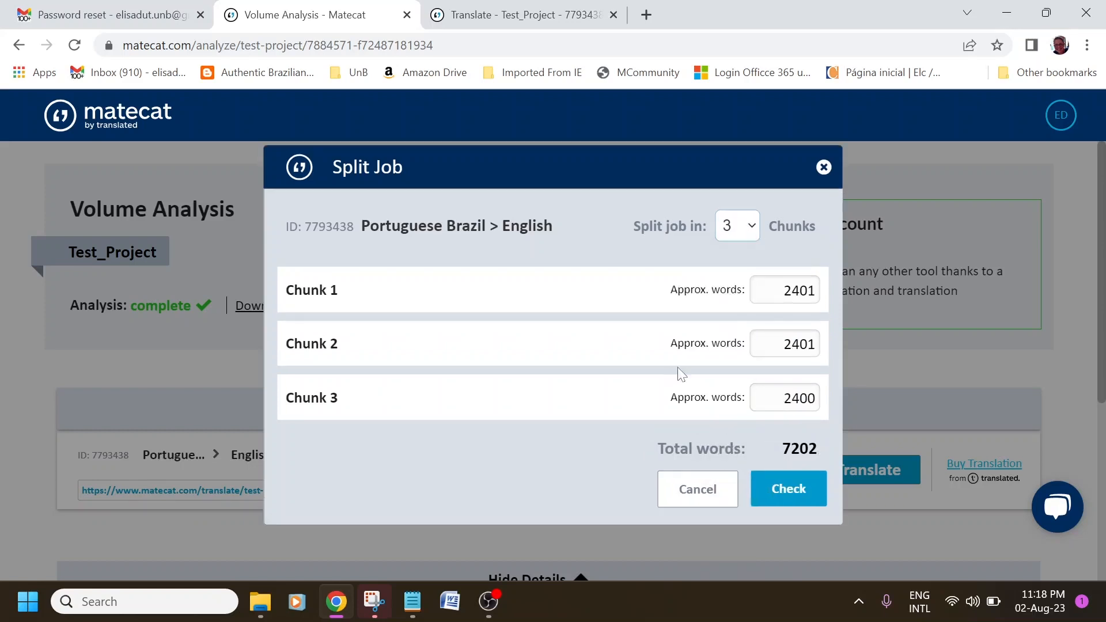
{"action": "left_click", "coordinate": [792, 499]}
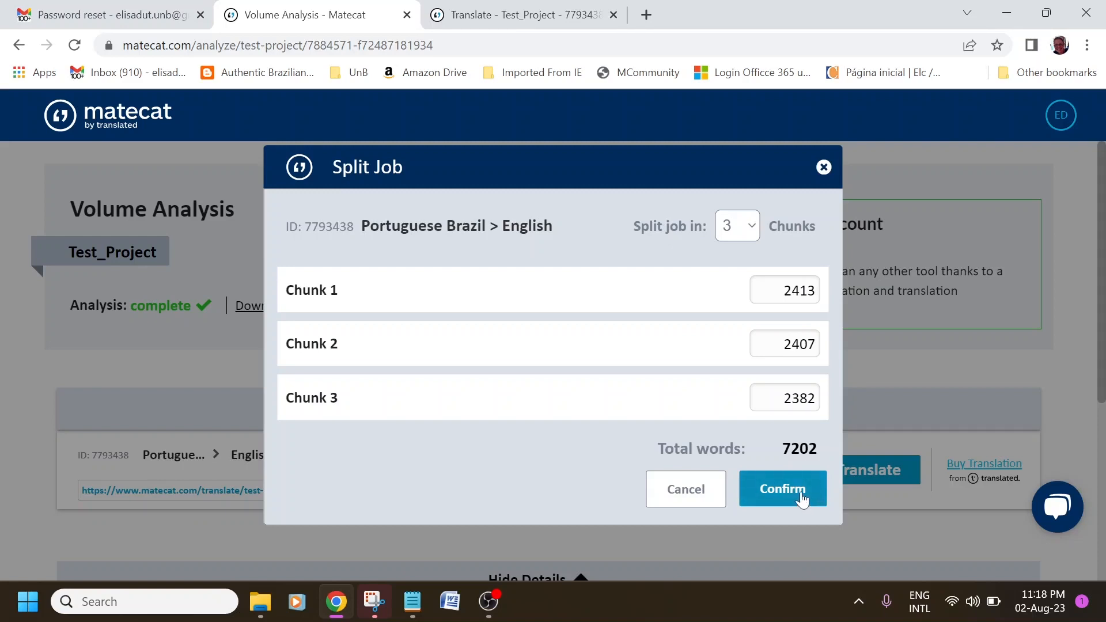
{"action": "left_click", "coordinate": [801, 497]}
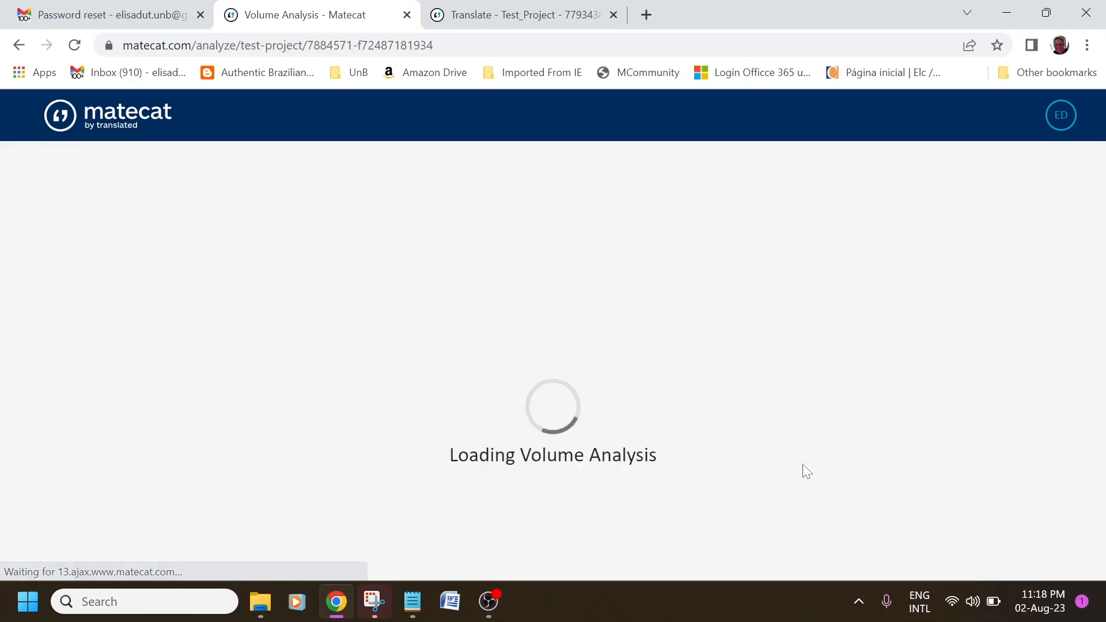
Copy Chunk 3's translate link from the reloaded three-chunk Volume Analysis.
{"action": "scroll", "coordinate": [817, 434], "scroll_direction": "down", "scroll_amount": 4}
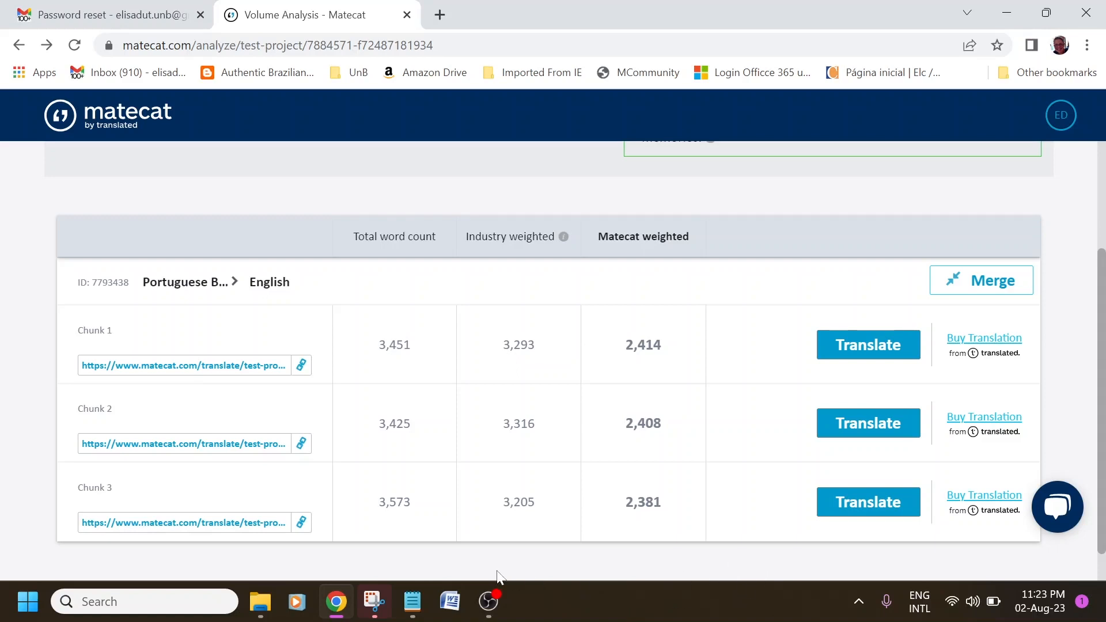
{"action": "left_click", "coordinate": [302, 523]}
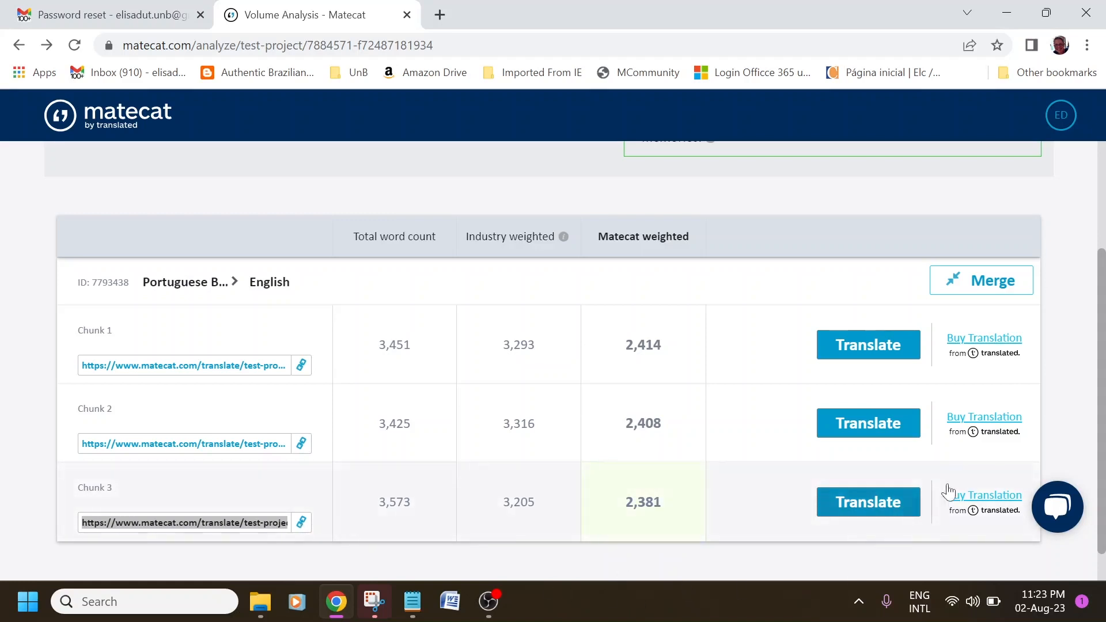
{"action": "left_click", "coordinate": [1067, 124]}
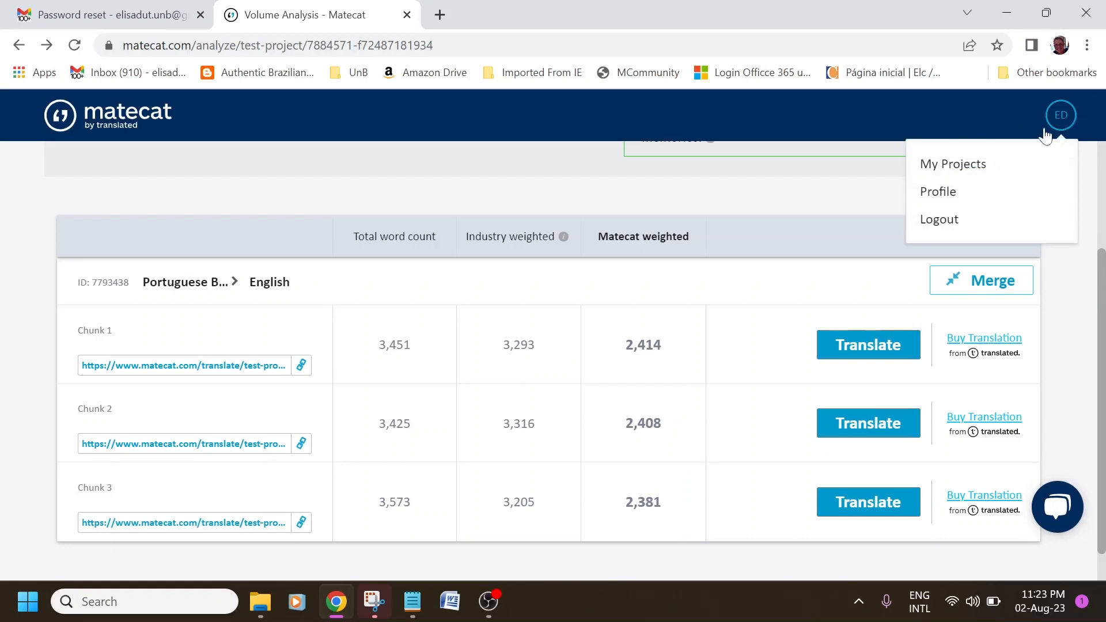
Go to My Projects and open the translator assignment form for the 2,414-word first chunk.
{"action": "left_click", "coordinate": [976, 168]}
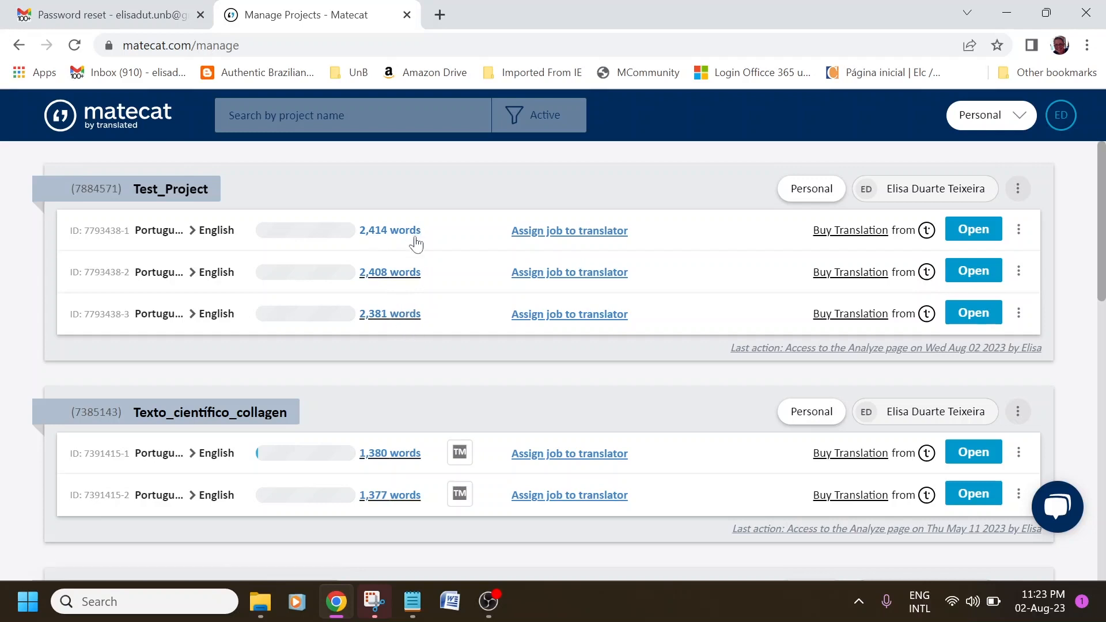
{"action": "left_click", "coordinate": [564, 232]}
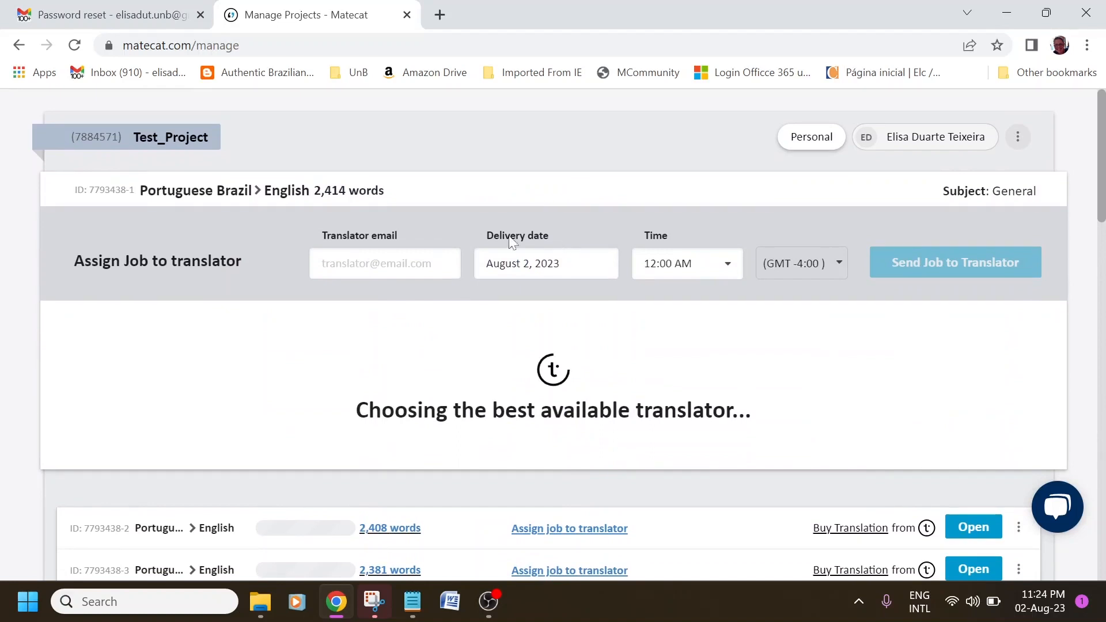
Set the first chunk's delivery date to August 5, 2023 and enter the translator's e-mail.
{"action": "left_click", "coordinate": [380, 263]}
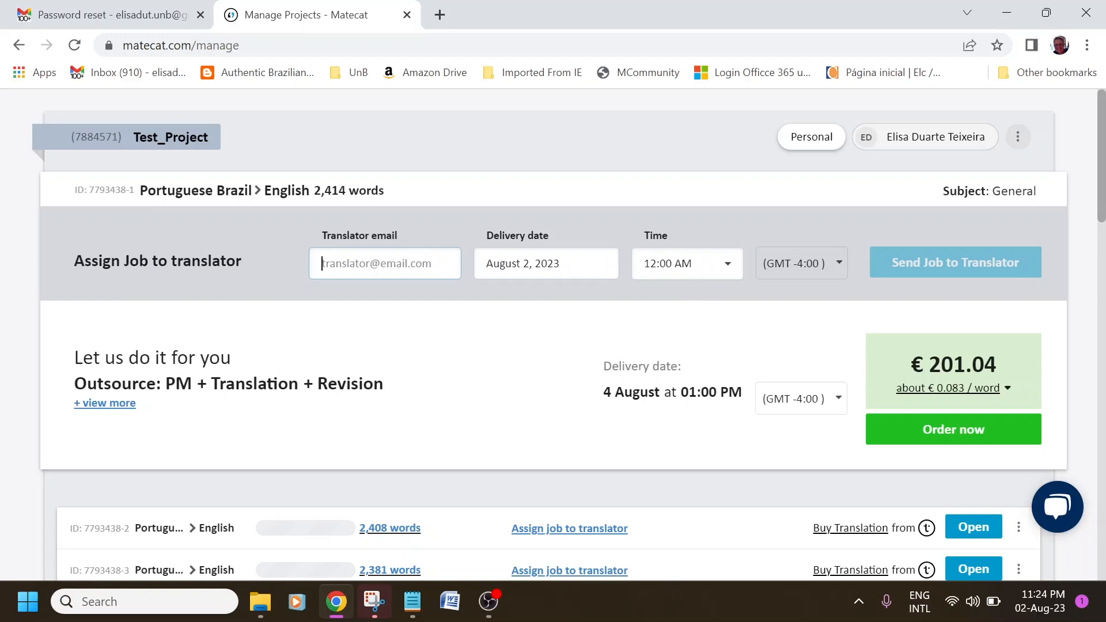
{"action": "left_click", "coordinate": [486, 263]}
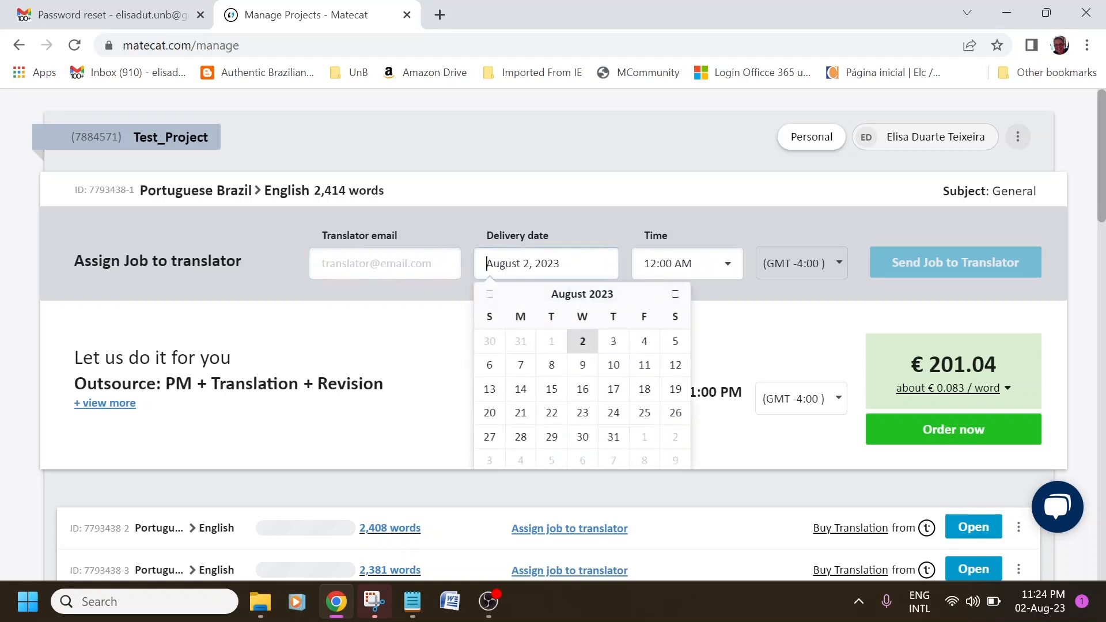
{"action": "left_click", "coordinate": [677, 345]}
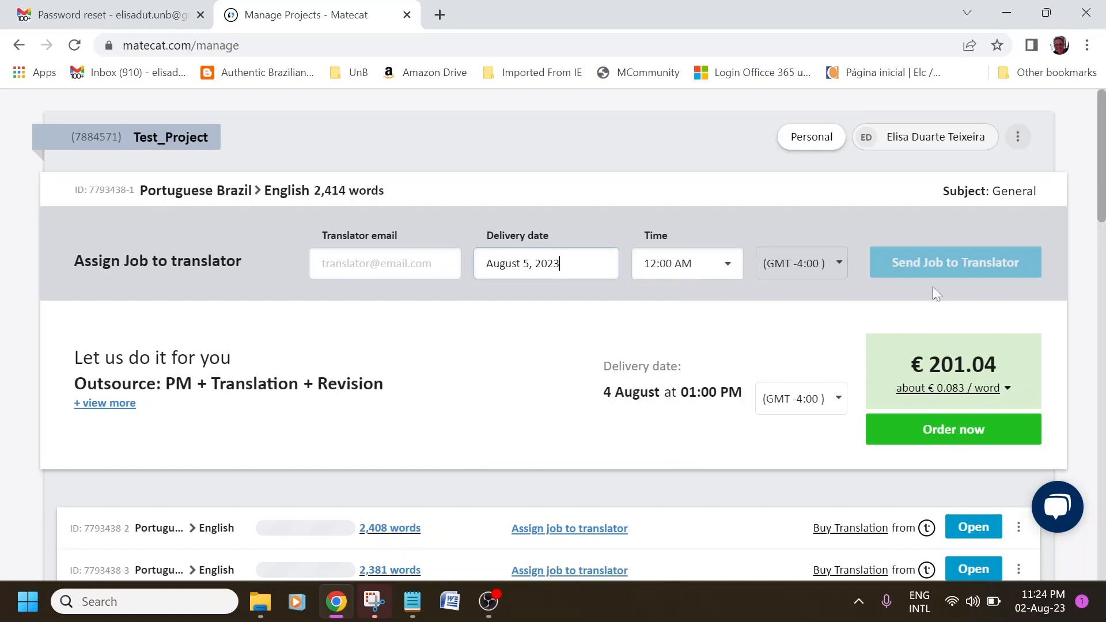
{"action": "left_click", "coordinate": [438, 264]}
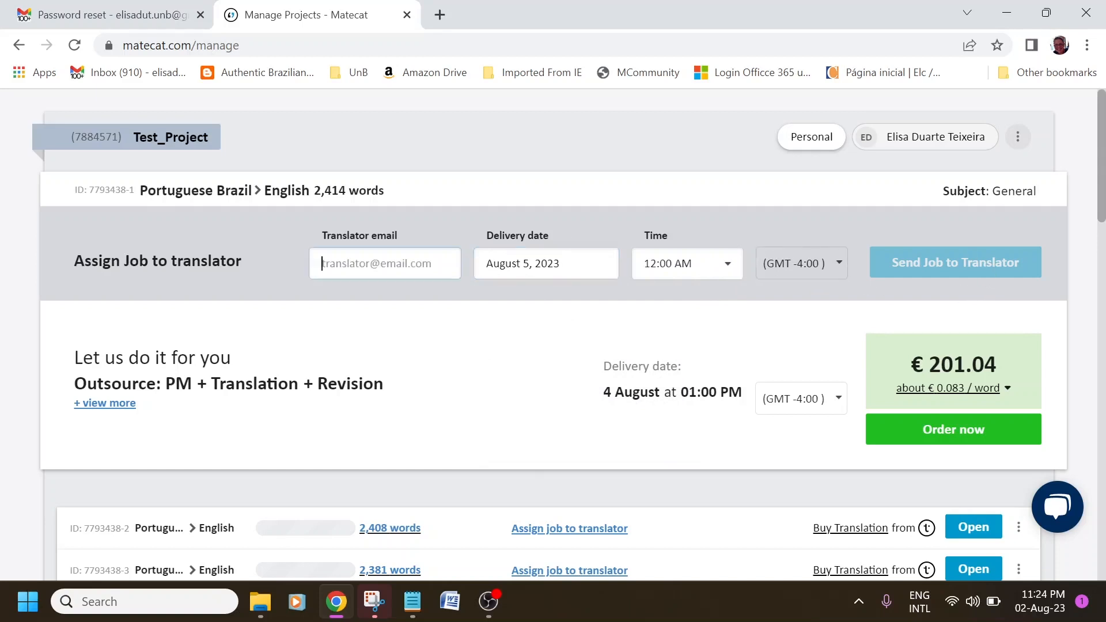
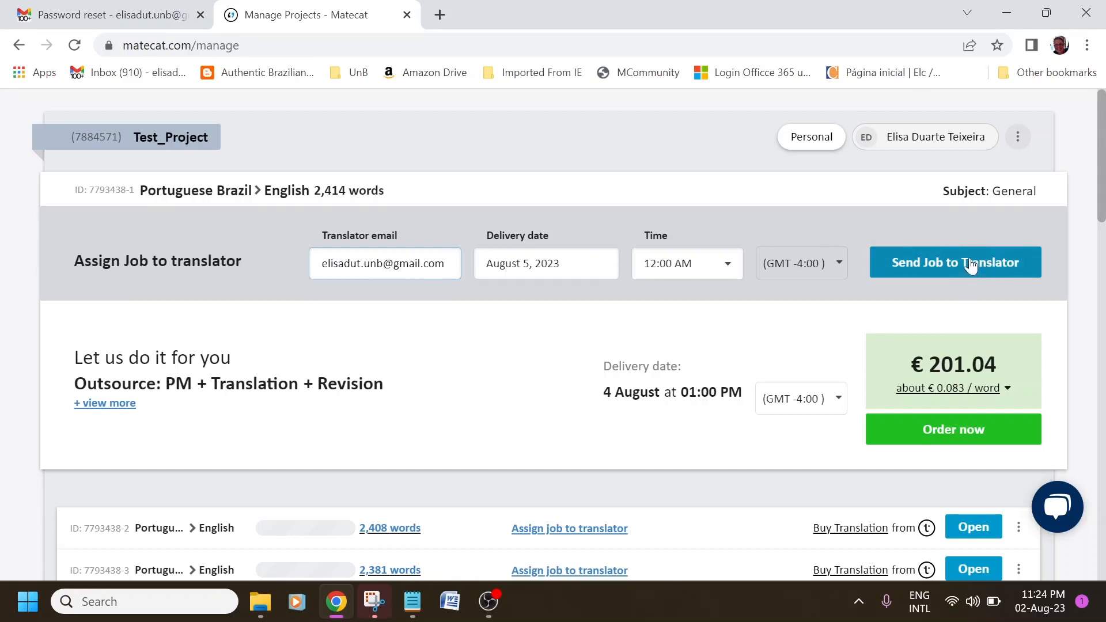
{"action": "scroll", "coordinate": [624, 469], "scroll_direction": "down", "scroll_amount": 1}
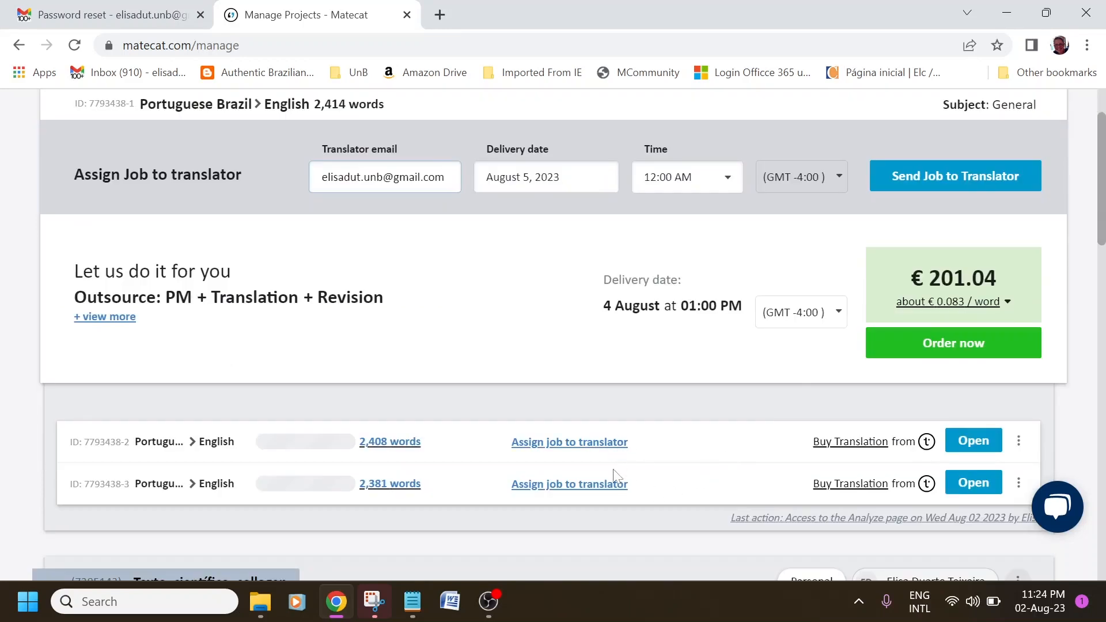
Return to the project list and show the team choices from the Personal team dropdown.
{"action": "scroll", "coordinate": [597, 494], "scroll_direction": "down", "scroll_amount": 2}
{"action": "scroll", "coordinate": [642, 489], "scroll_direction": "up", "scroll_amount": 2}
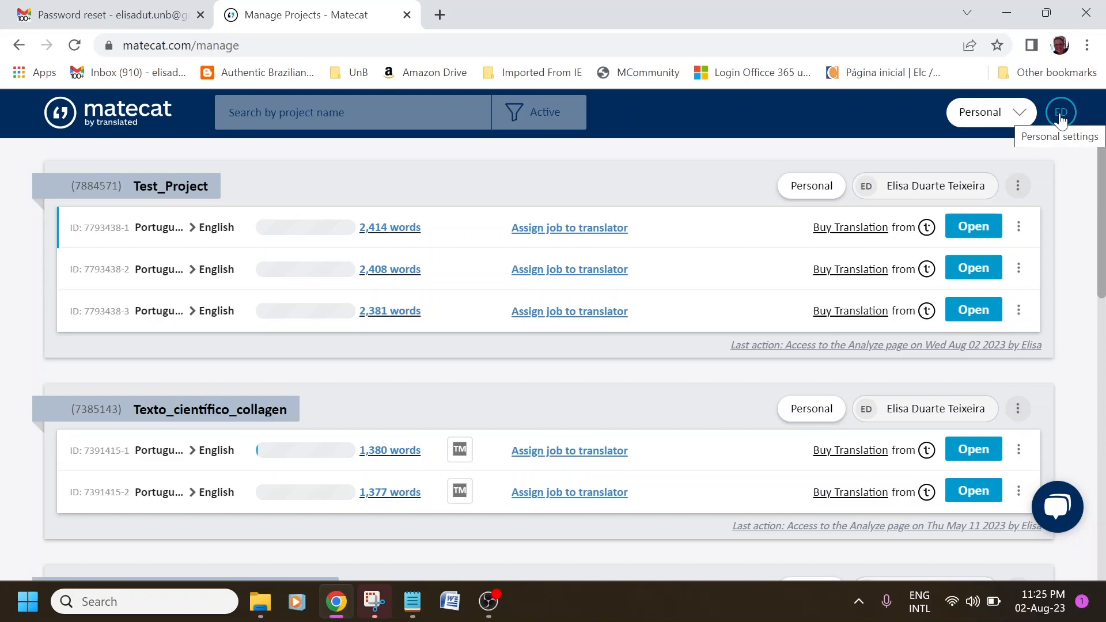
{"action": "left_click", "coordinate": [1019, 113]}
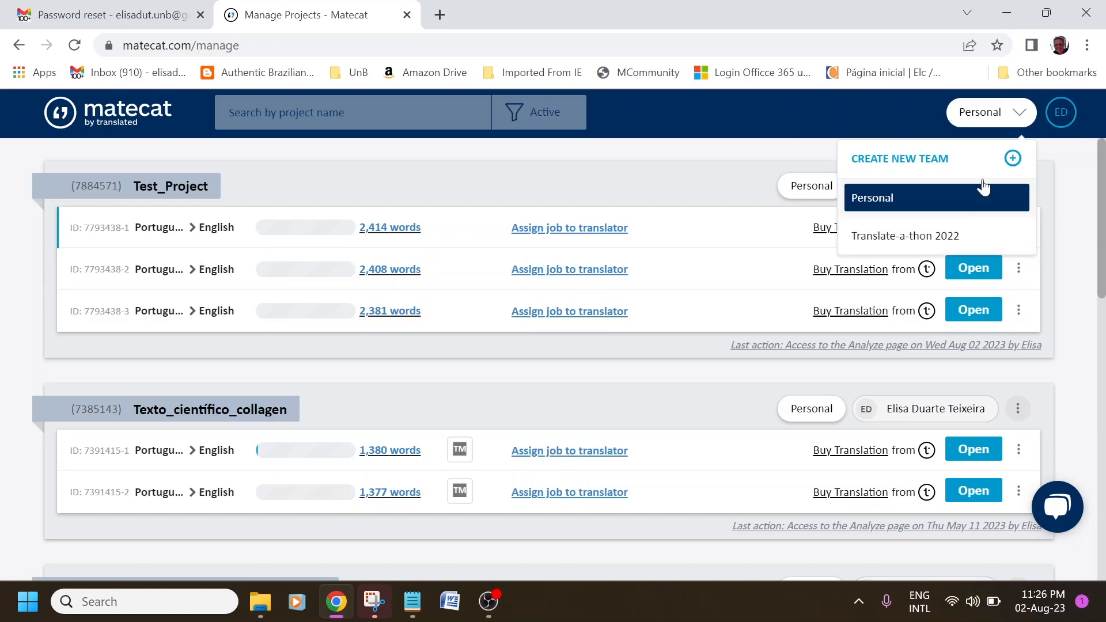
Create a new team named 'Test Team' with three invited member e-mails.
{"action": "left_click", "coordinate": [966, 159]}
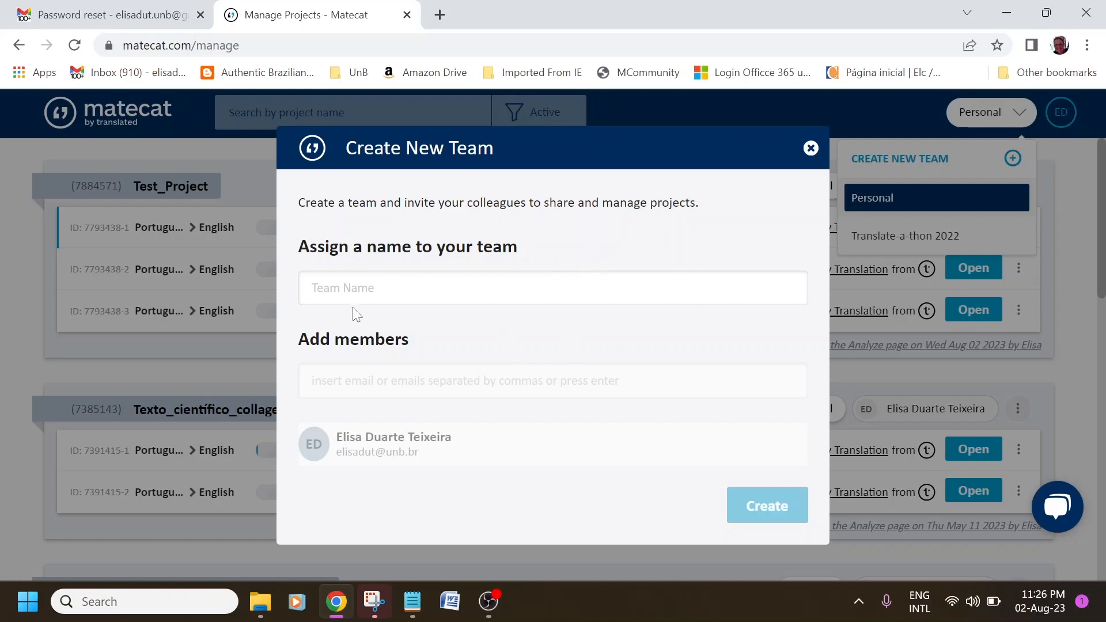
{"action": "left_click", "coordinate": [357, 288]}
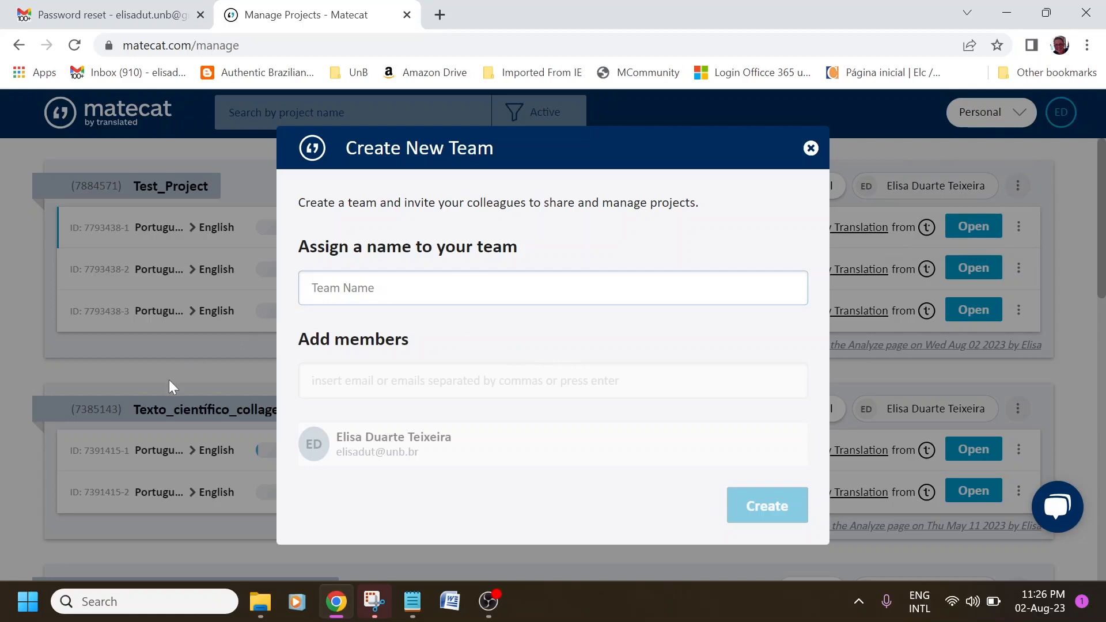
{"action": "type", "text": "Test Team"}
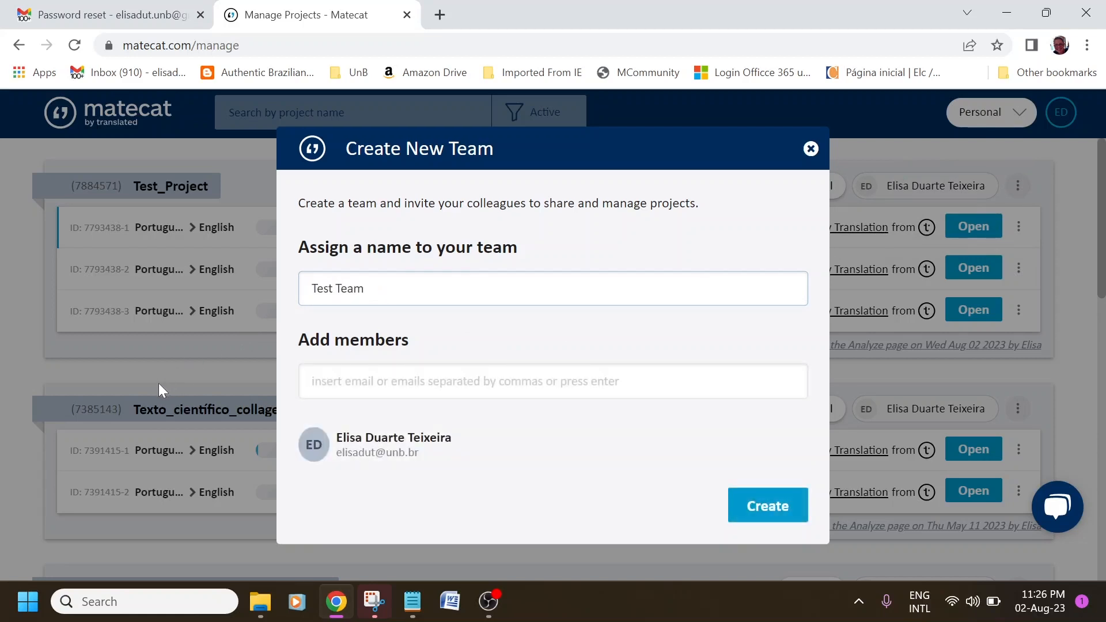
{"action": "key", "text": "Tab"}
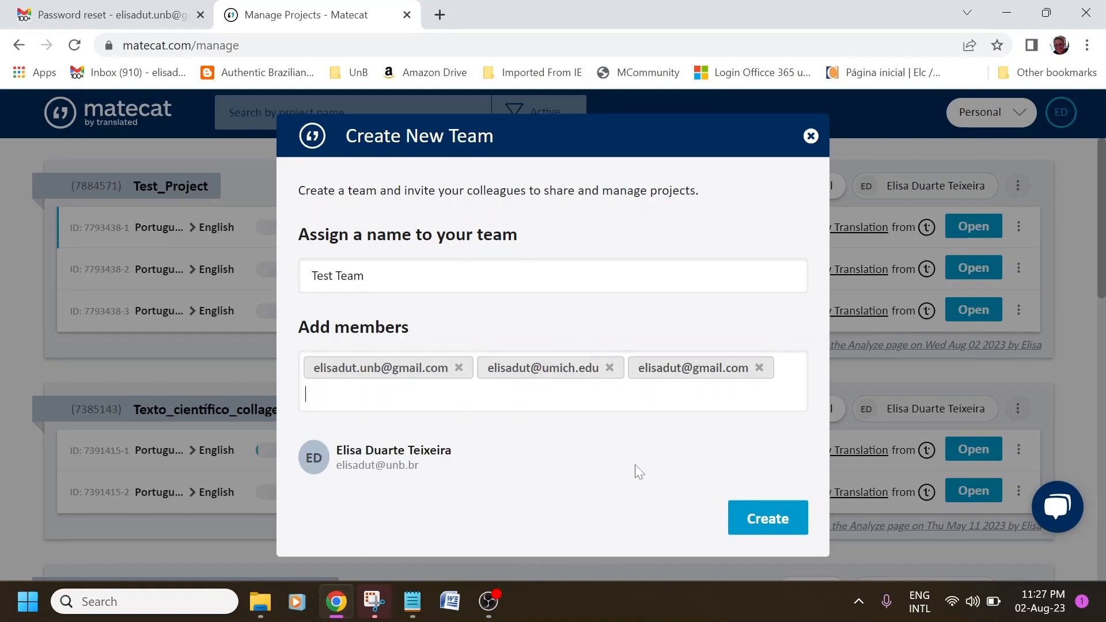
{"action": "left_click", "coordinate": [769, 520]}
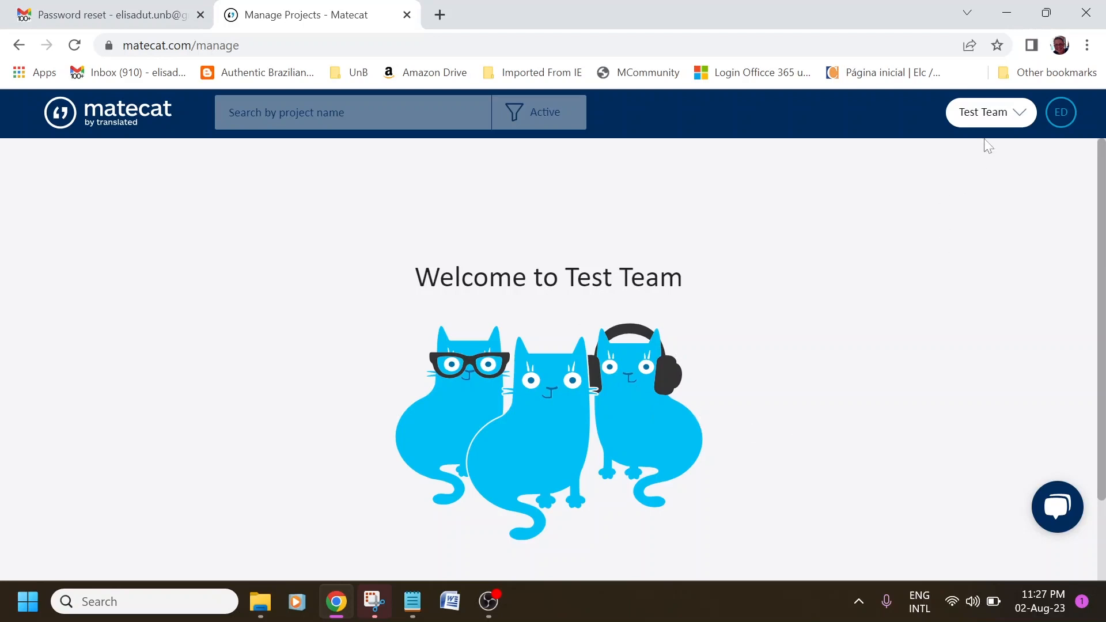
{"action": "left_click", "coordinate": [981, 119]}
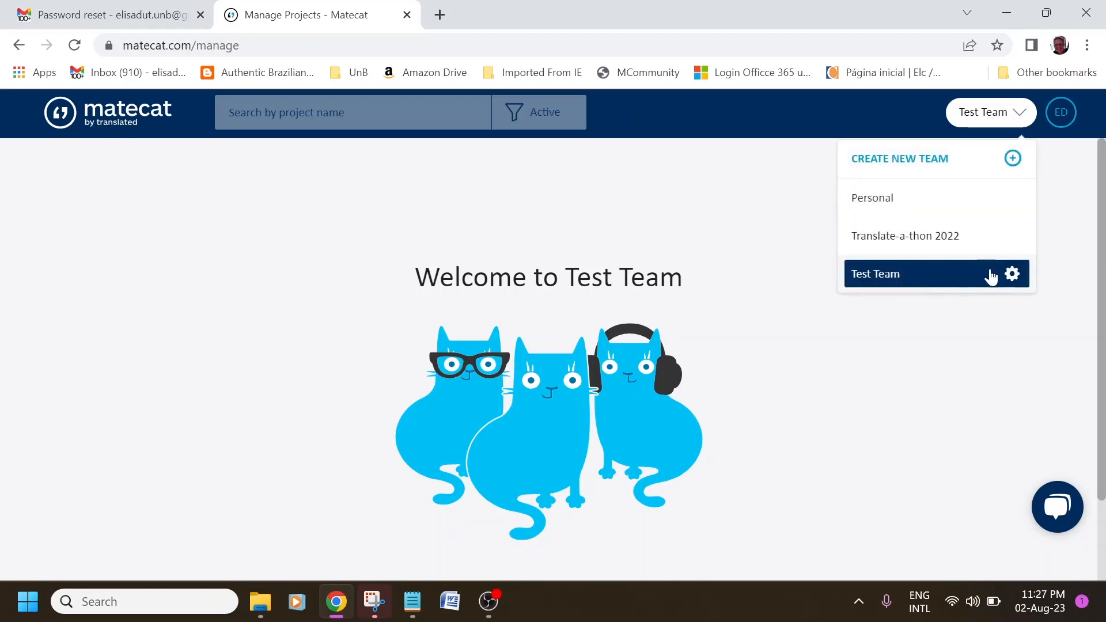
{"action": "left_click", "coordinate": [1012, 274]}
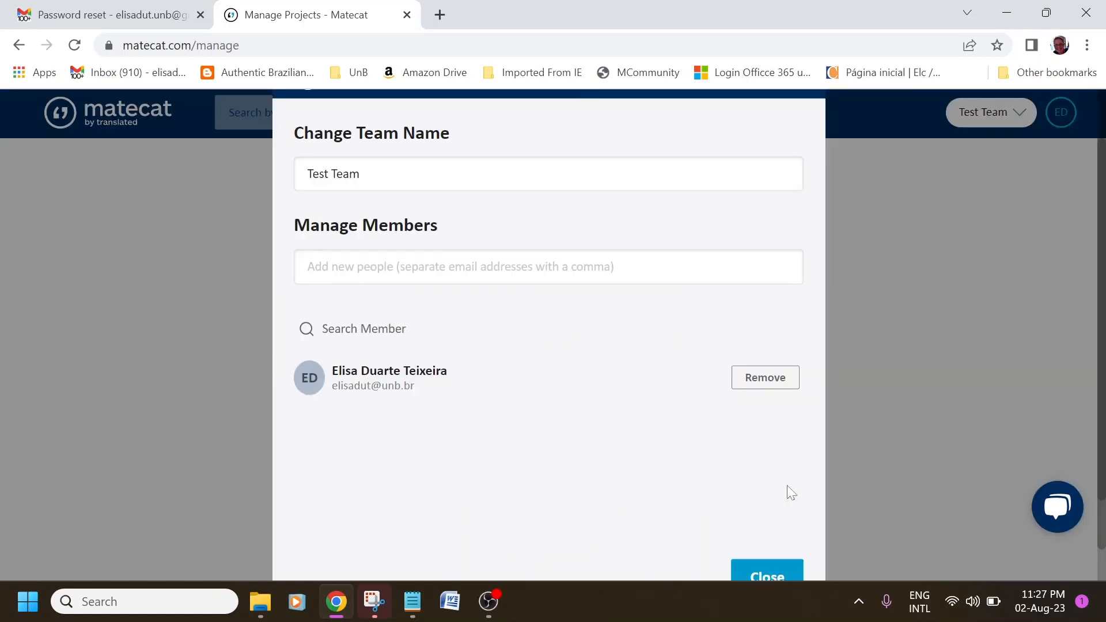
{"action": "scroll", "coordinate": [649, 427], "scroll_direction": "down", "scroll_amount": 1}
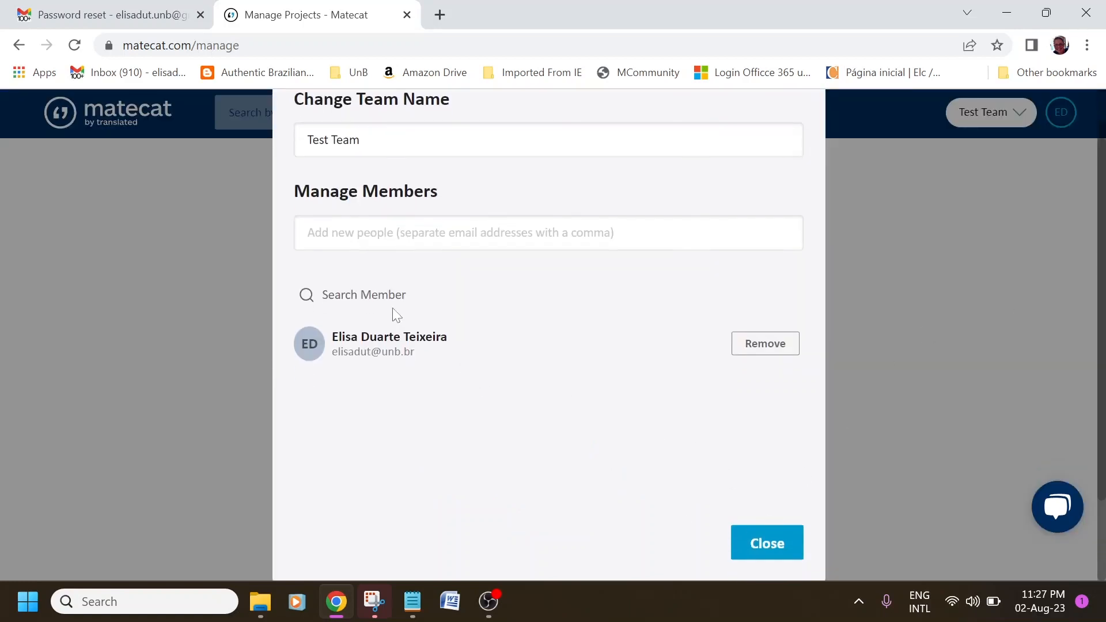
{"action": "scroll", "coordinate": [452, 294], "scroll_direction": "up", "scroll_amount": 1}
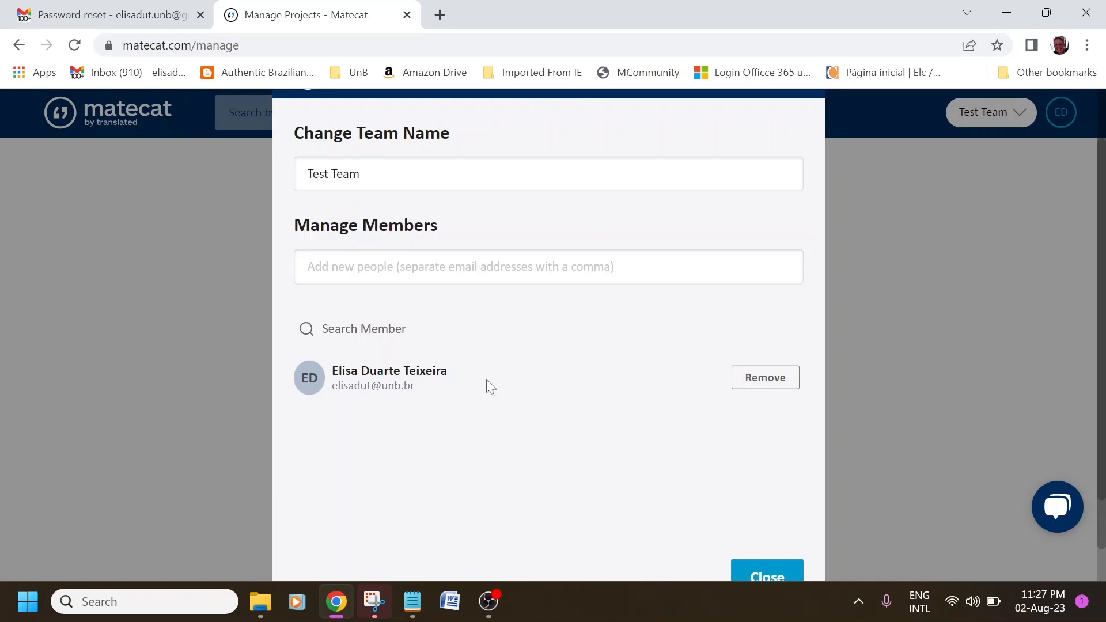
{"action": "scroll", "coordinate": [488, 409], "scroll_direction": "down", "scroll_amount": 1}
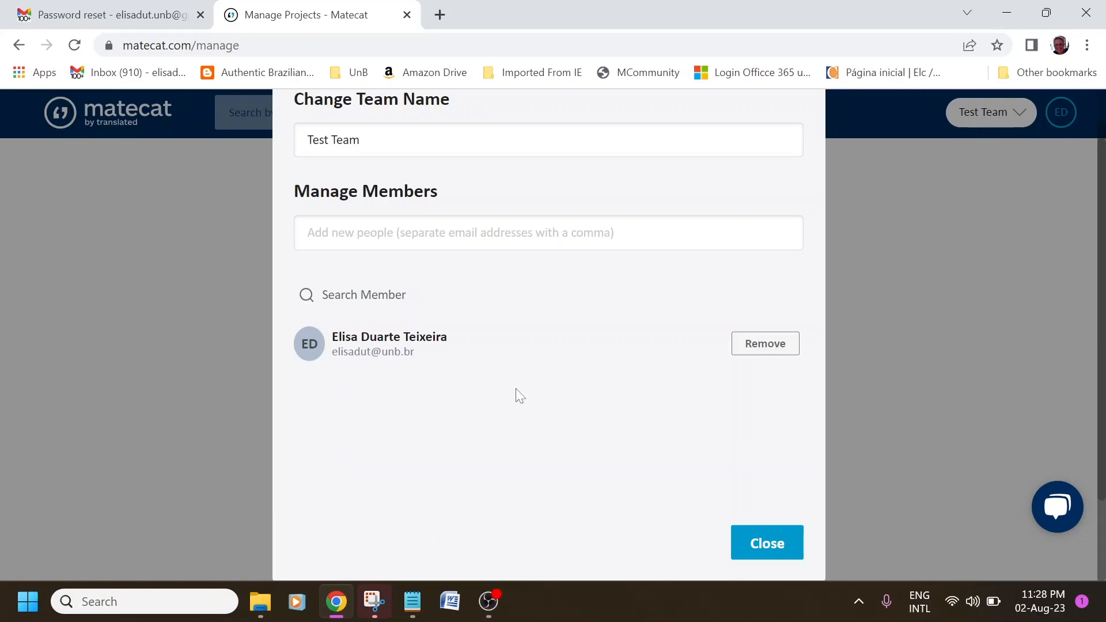
{"action": "left_click", "coordinate": [781, 550]}
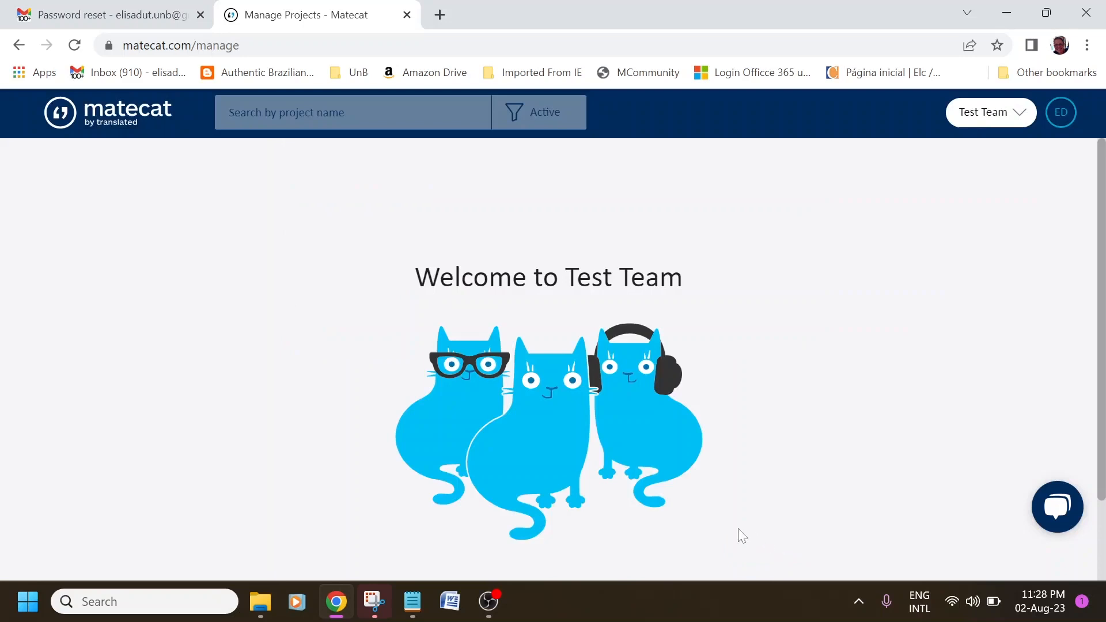
Start a new Test Team project named 'Team test project', translating Portuguese (Brazil) into English.
{"action": "scroll", "coordinate": [864, 513], "scroll_direction": "down", "scroll_amount": 1}
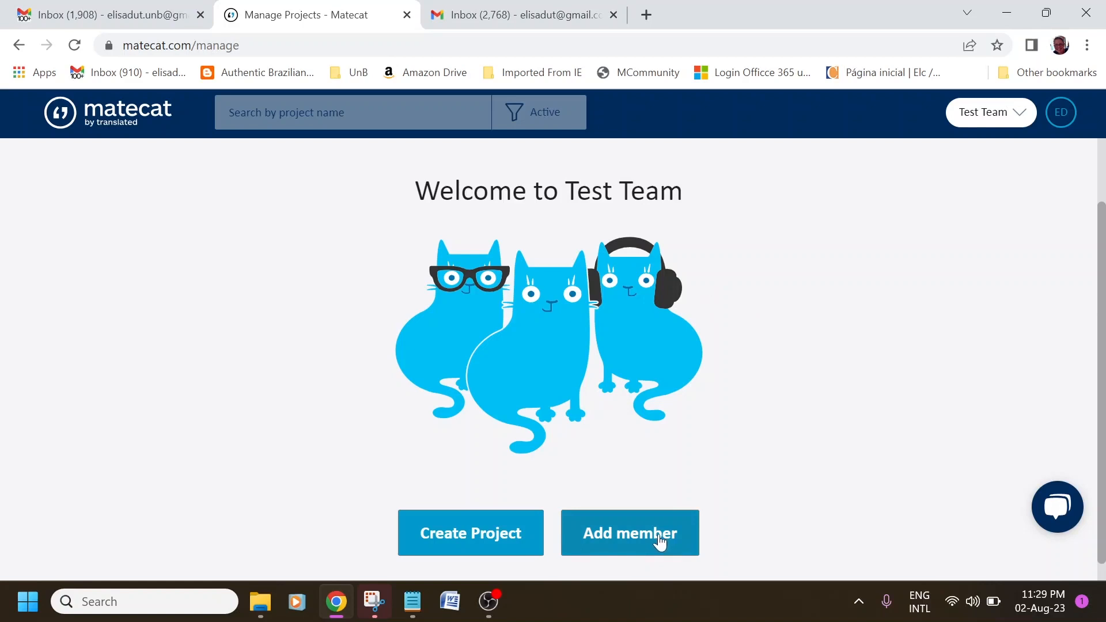
{"action": "left_click", "coordinate": [478, 542]}
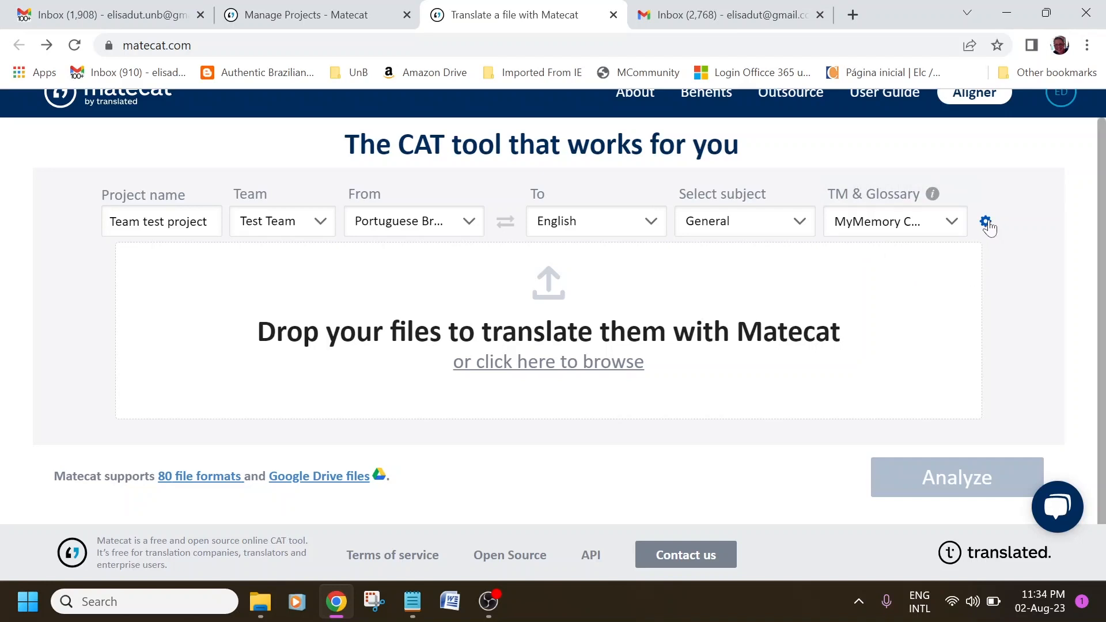
Open the project's TM & Glossary settings, which list its active and inactive resources.
{"action": "left_click", "coordinate": [985, 222]}
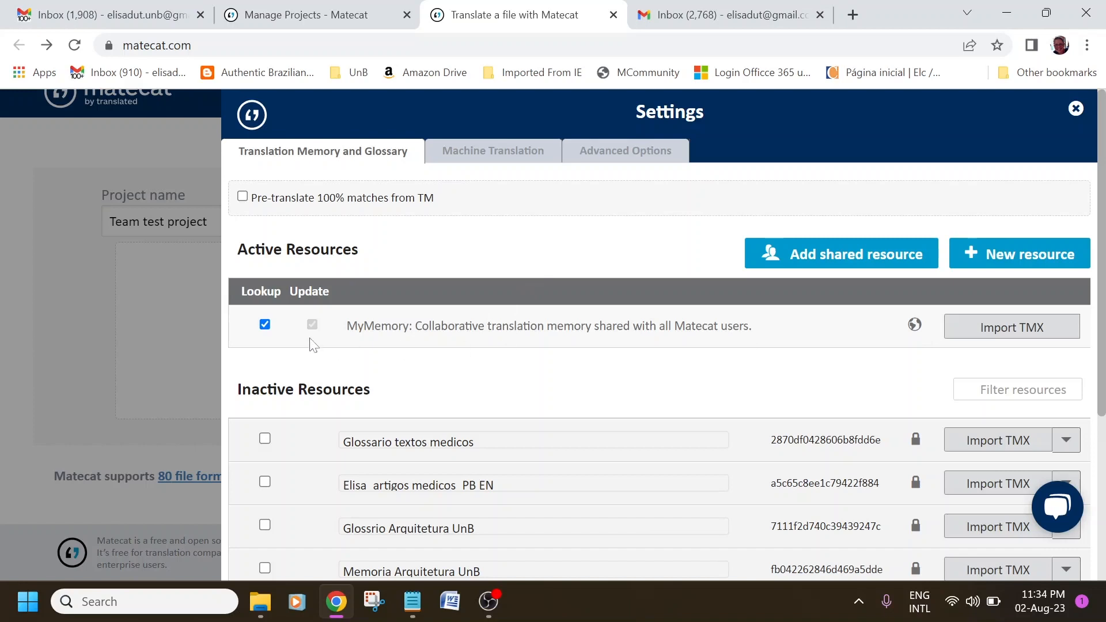
Create a private translation memory named 'My new memory', active with lookup and update enabled.
{"action": "left_click", "coordinate": [1005, 260]}
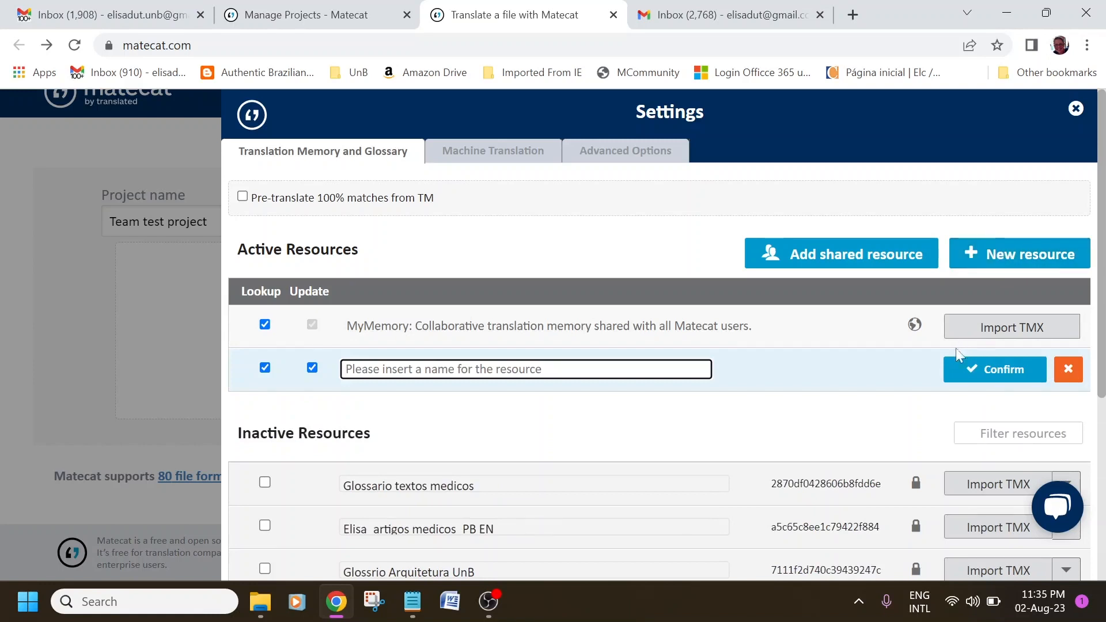
{"action": "type", "text": "My"}
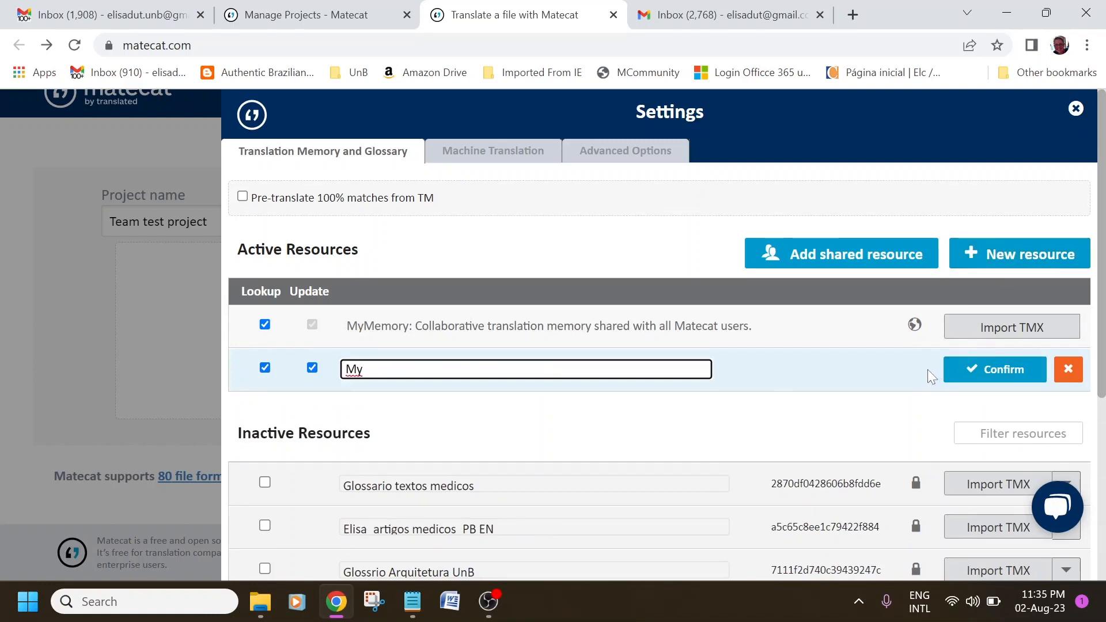
{"action": "type", "text": " m new mempry"}
{"action": "key", "text": "BackSpace"}
{"action": "left_click", "coordinate": [914, 375]}
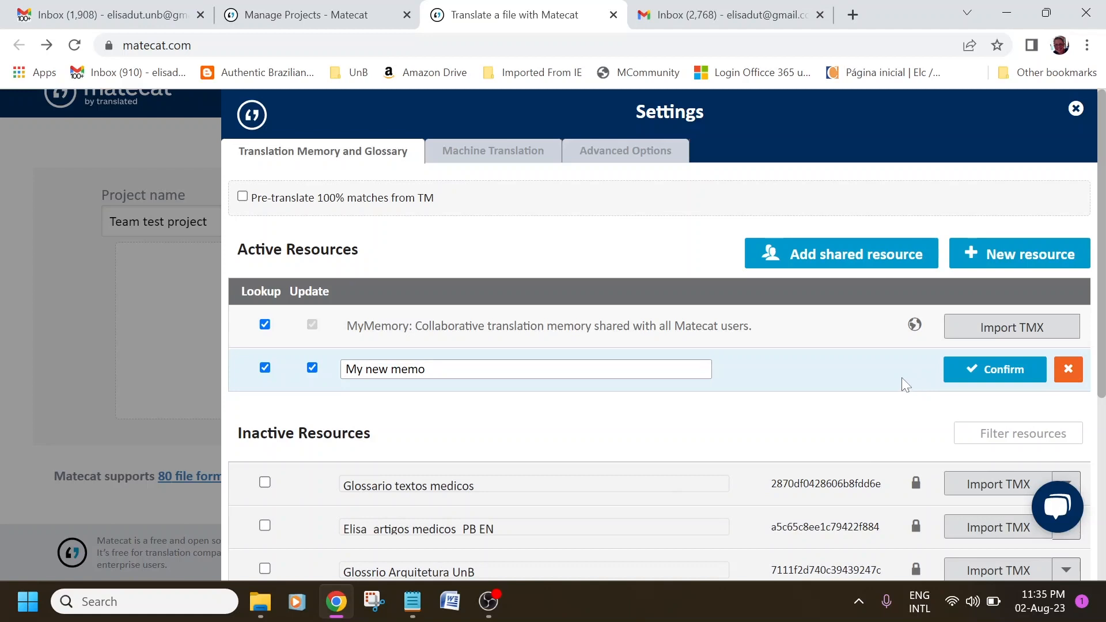
{"action": "left_click", "coordinate": [455, 370]}
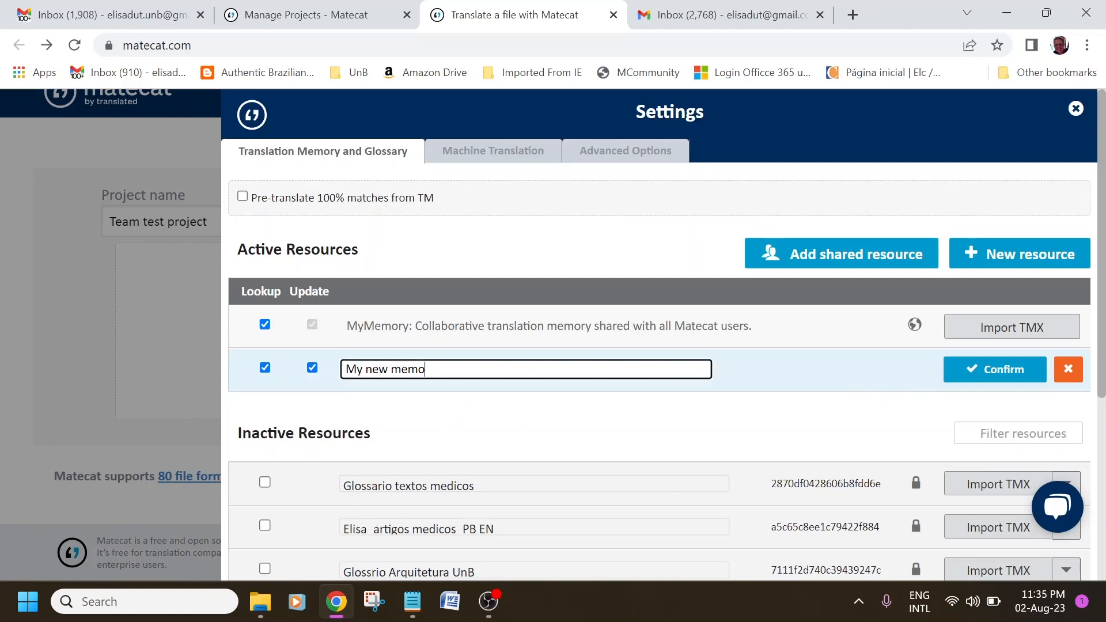
{"action": "type", "text": "ry"}
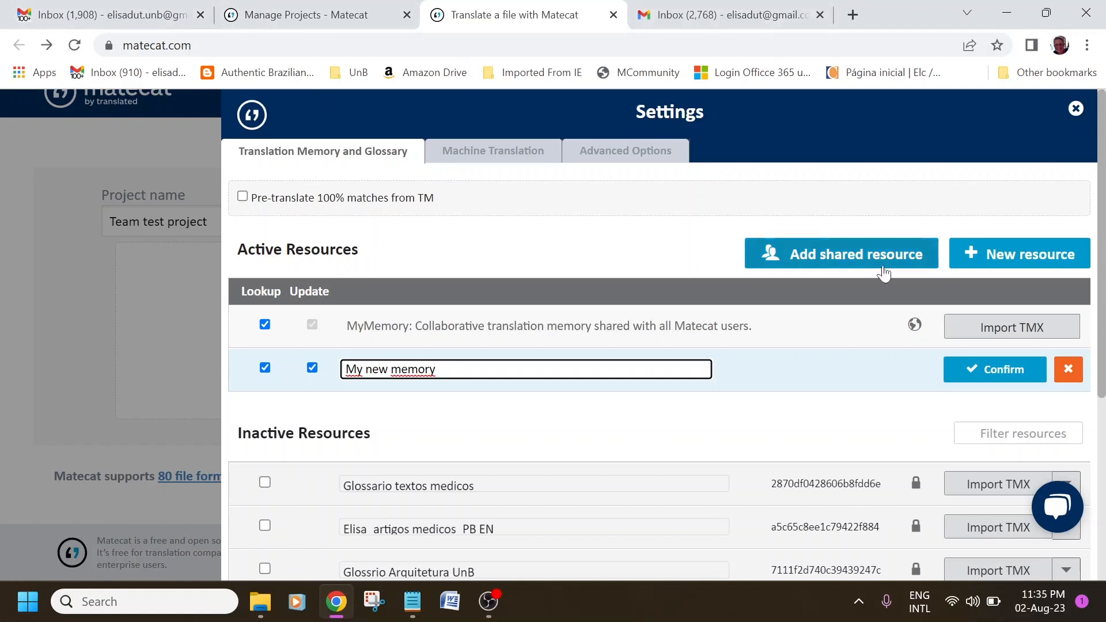
{"action": "left_click", "coordinate": [1007, 373]}
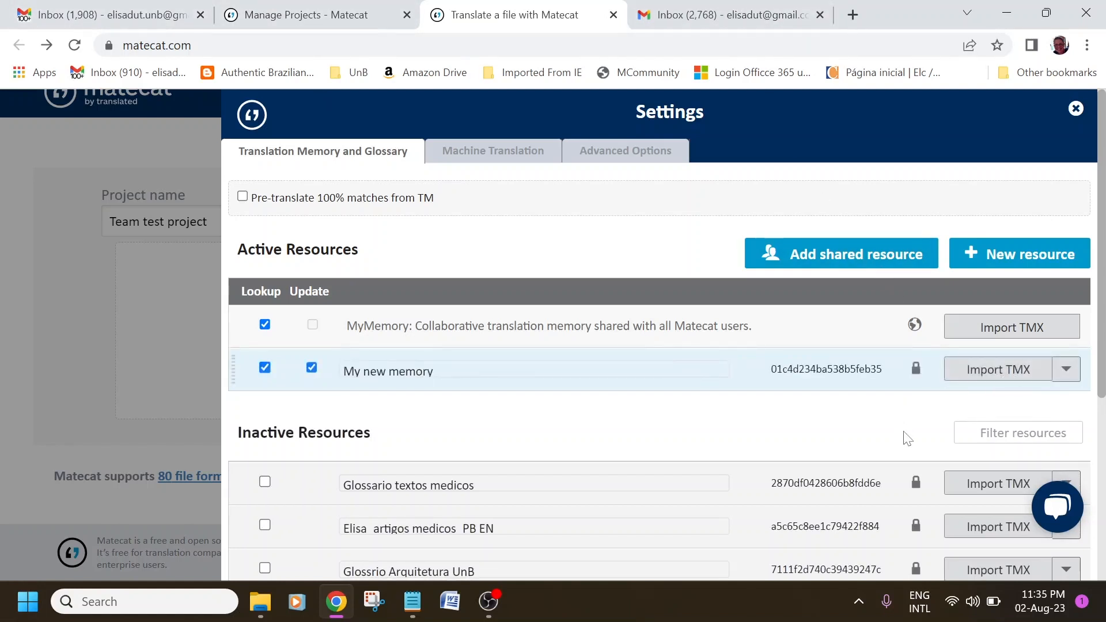
{"action": "scroll", "coordinate": [628, 421], "scroll_direction": "down", "scroll_amount": 1}
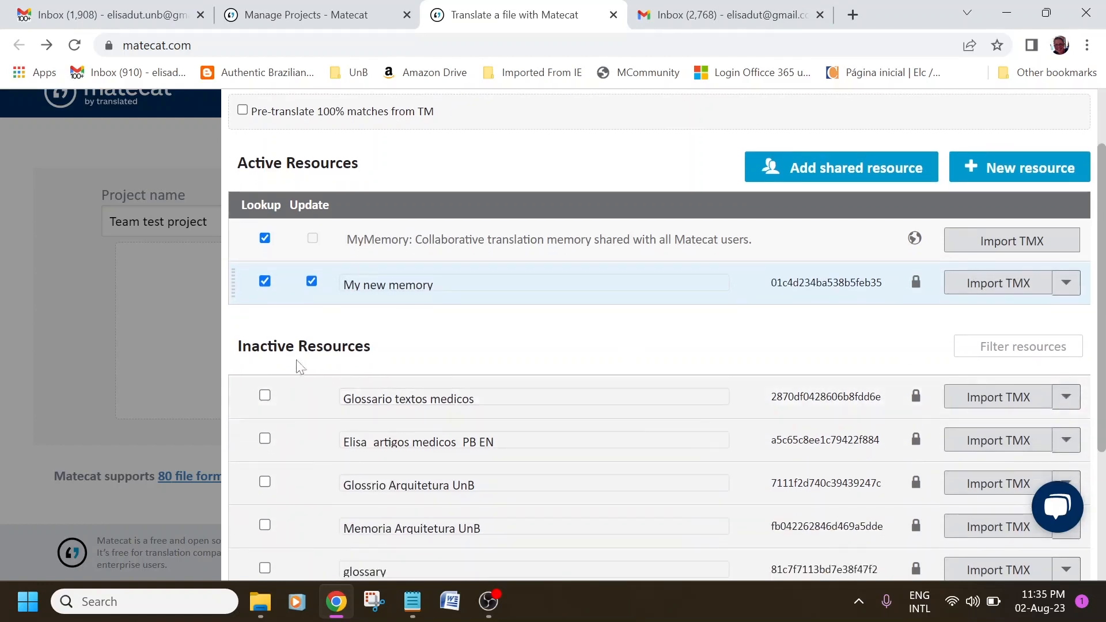
{"action": "scroll", "coordinate": [481, 515], "scroll_direction": "down", "scroll_amount": 3}
{"action": "scroll", "coordinate": [481, 515], "scroll_direction": "up", "scroll_amount": 4}
{"action": "scroll", "coordinate": [481, 515], "scroll_direction": "down", "scroll_amount": 3}
{"action": "scroll", "coordinate": [478, 514], "scroll_direction": "up", "scroll_amount": 1}
{"action": "scroll", "coordinate": [477, 511], "scroll_direction": "down", "scroll_amount": 1}
{"action": "scroll", "coordinate": [477, 511], "scroll_direction": "up", "scroll_amount": 4}
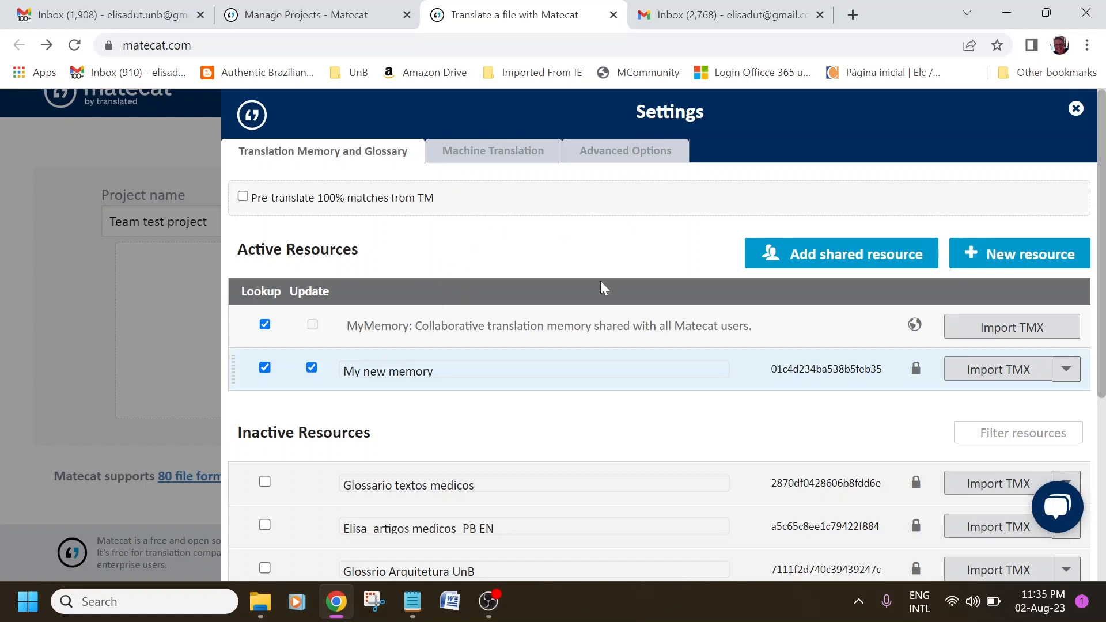
Keep MyMemory as the project's active machine translation engine, then view the Advanced Options.
{"action": "left_click", "coordinate": [492, 163]}
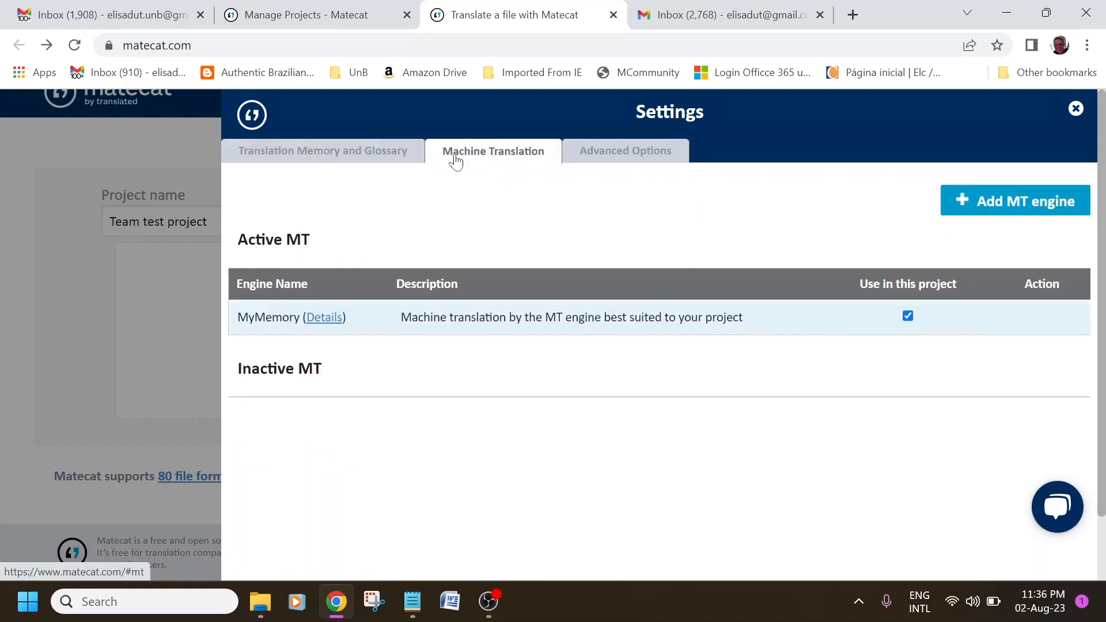
{"action": "left_click", "coordinate": [908, 317]}
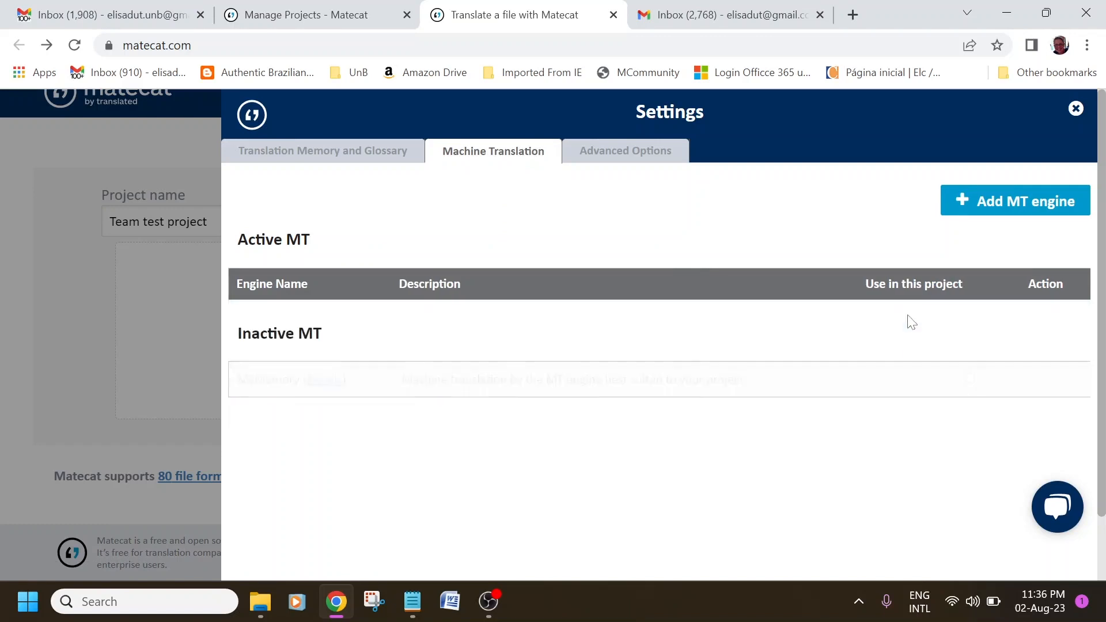
{"action": "left_click", "coordinate": [969, 378]}
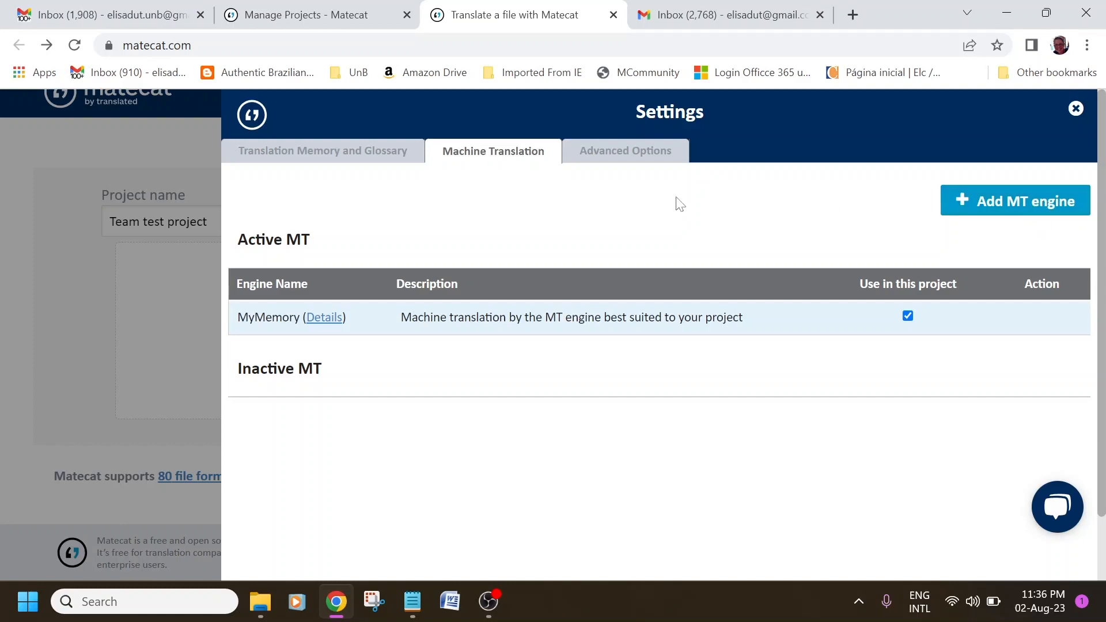
{"action": "left_click", "coordinate": [643, 157]}
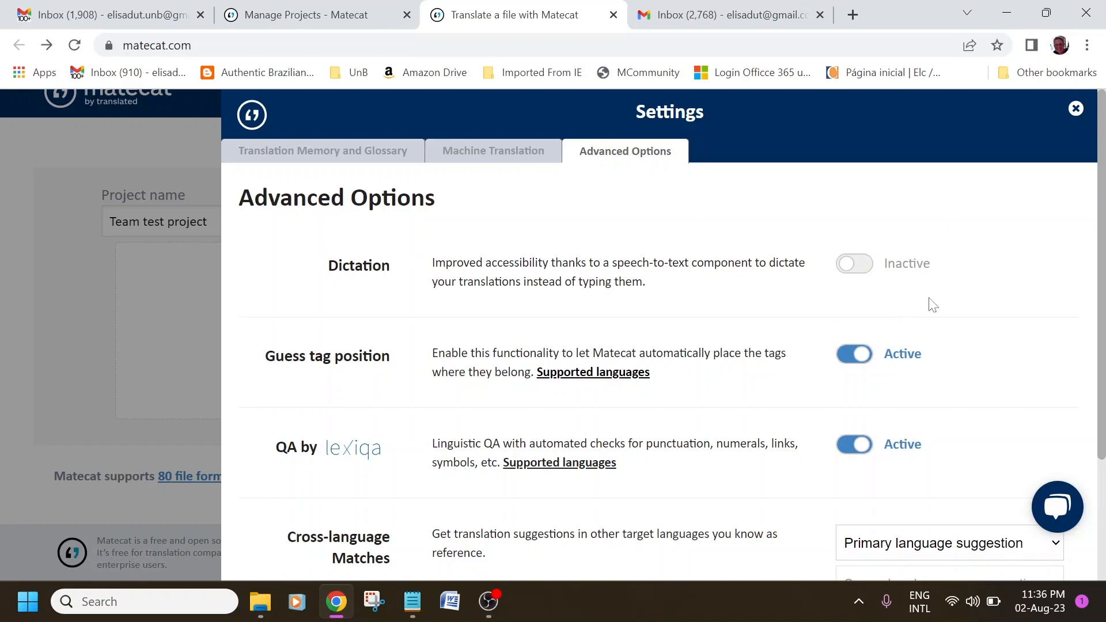
{"action": "scroll", "coordinate": [723, 360], "scroll_direction": "down", "scroll_amount": 3}
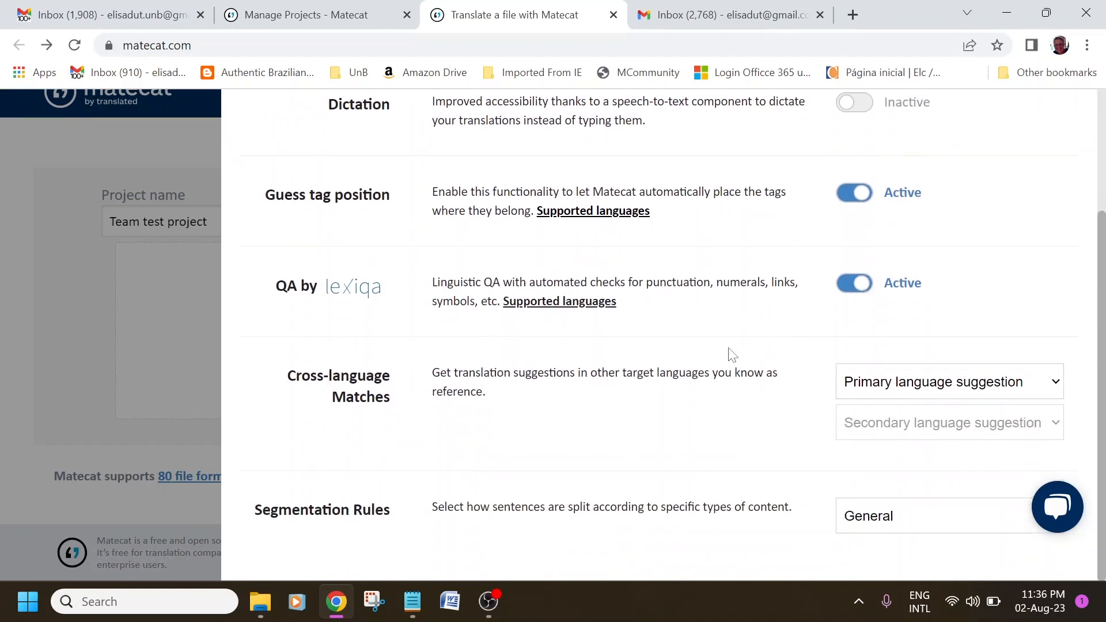
{"action": "scroll", "coordinate": [731, 354], "scroll_direction": "up", "scroll_amount": 3}
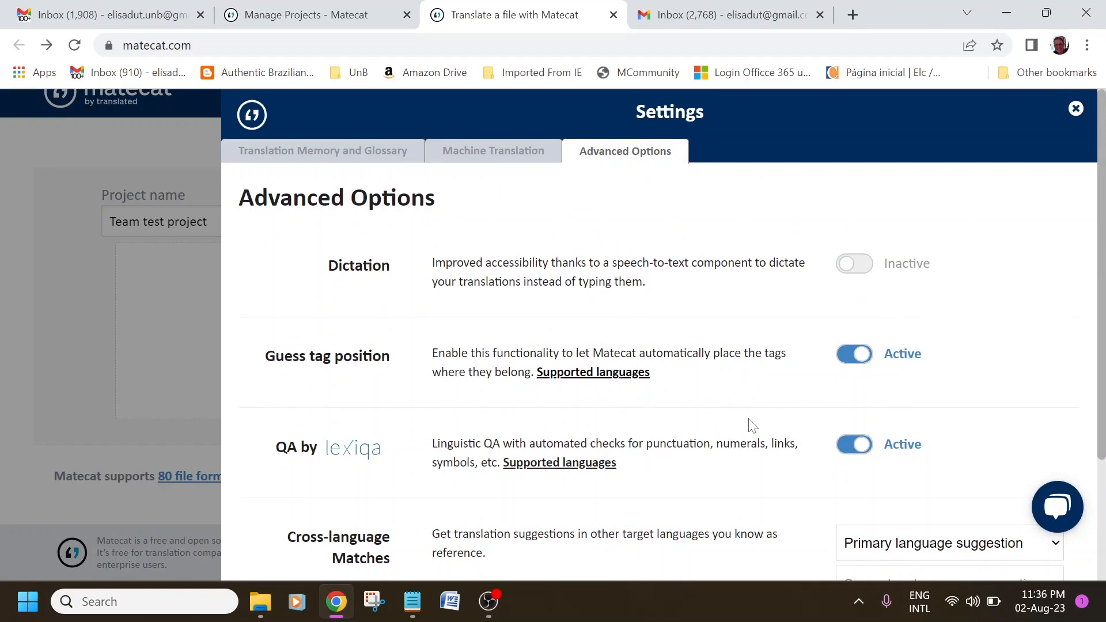
{"action": "scroll", "coordinate": [735, 413], "scroll_direction": "down", "scroll_amount": 3}
{"action": "scroll", "coordinate": [735, 413], "scroll_direction": "up", "scroll_amount": 3}
{"action": "left_click", "coordinate": [869, 268]}
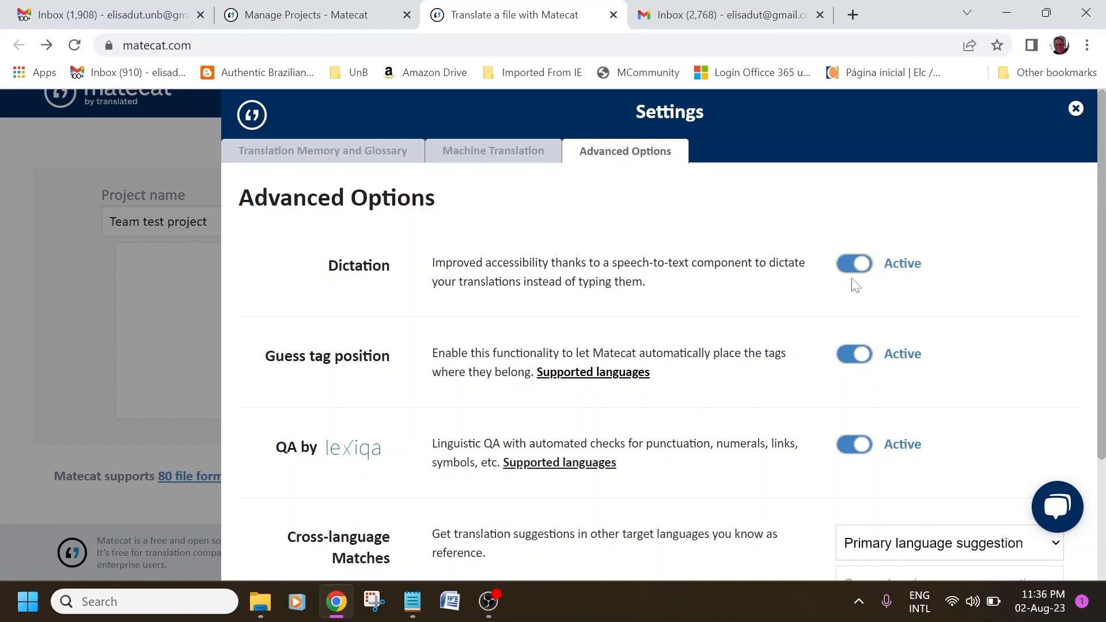
{"action": "left_click", "coordinate": [848, 269]}
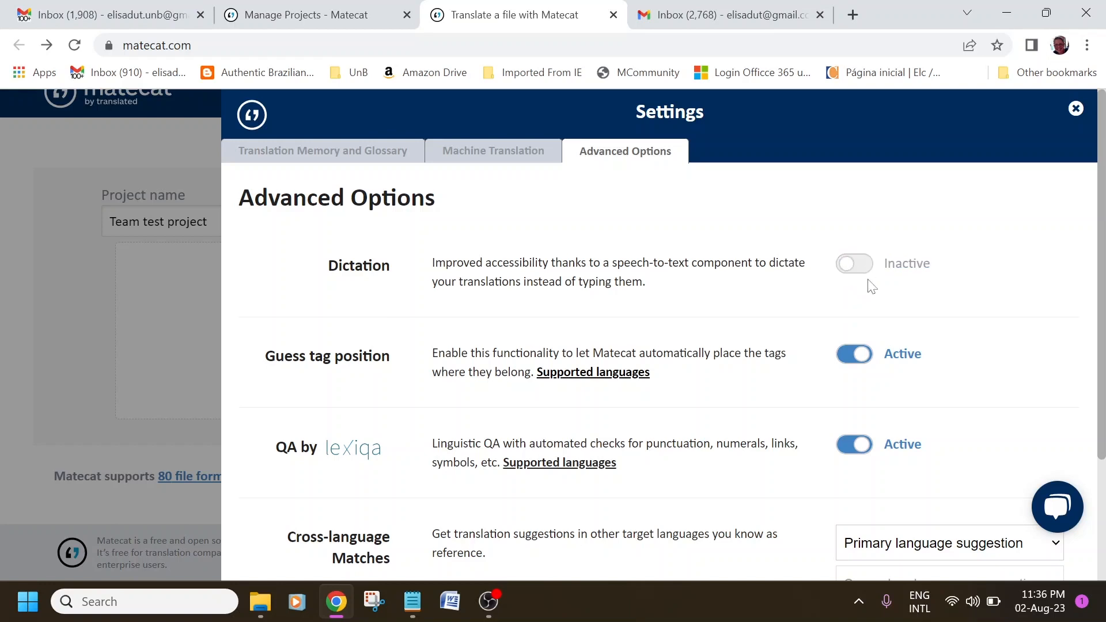
{"action": "scroll", "coordinate": [671, 346], "scroll_direction": "down", "scroll_amount": 2}
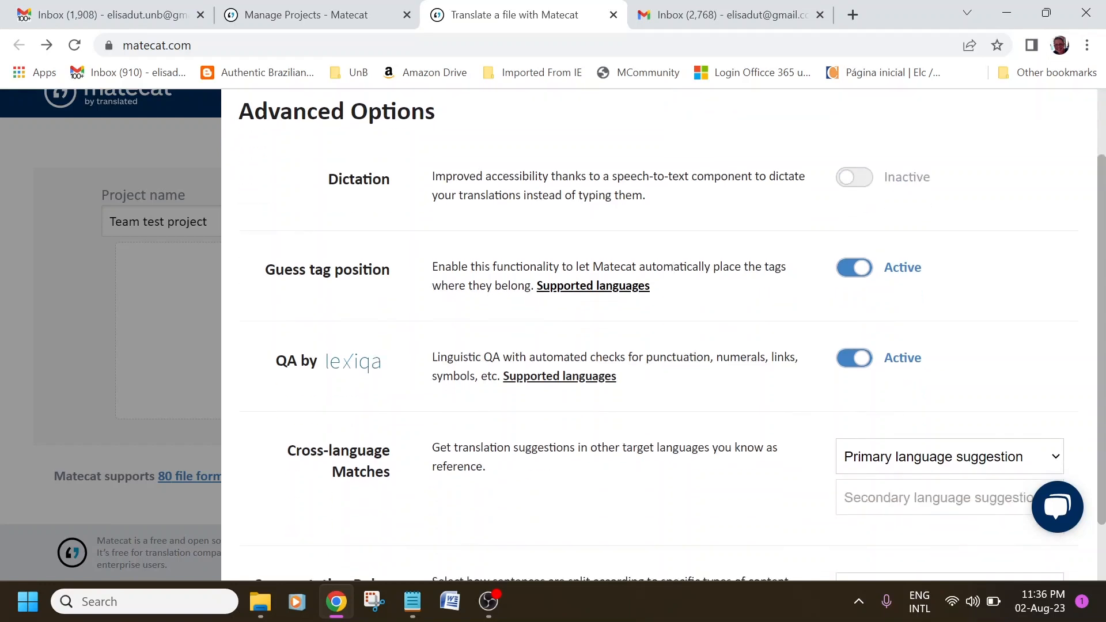
{"action": "scroll", "coordinate": [744, 475], "scroll_direction": "down", "scroll_amount": 1}
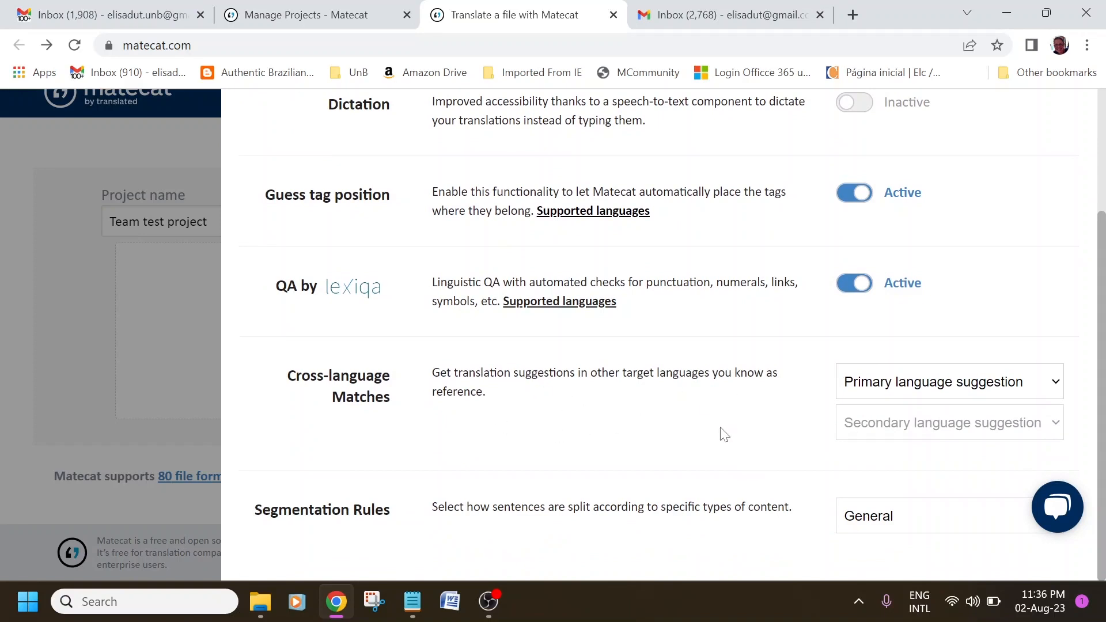
{"action": "scroll", "coordinate": [842, 475], "scroll_direction": "up", "scroll_amount": 2}
{"action": "scroll", "coordinate": [842, 475], "scroll_direction": "up", "scroll_amount": 1}
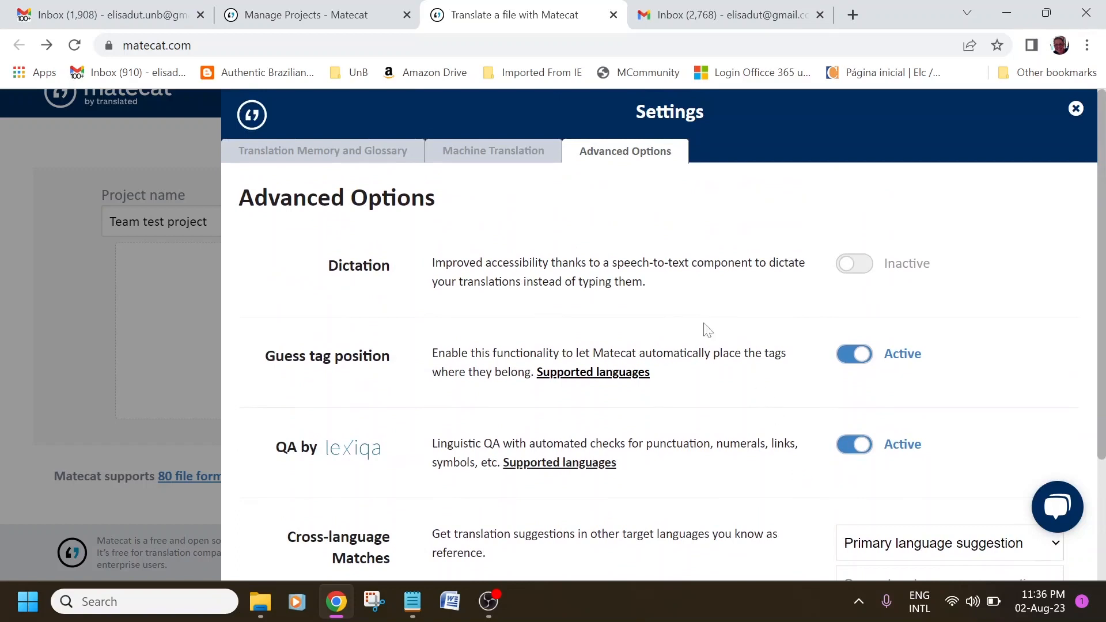